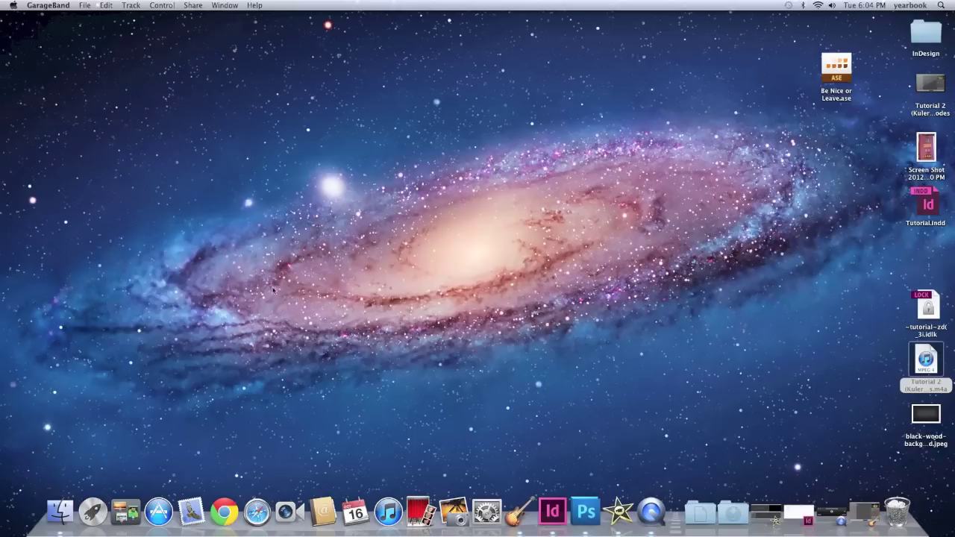
# Step: Launch Chrome and search the web for 'kuler'
pyautogui.click(224, 511)
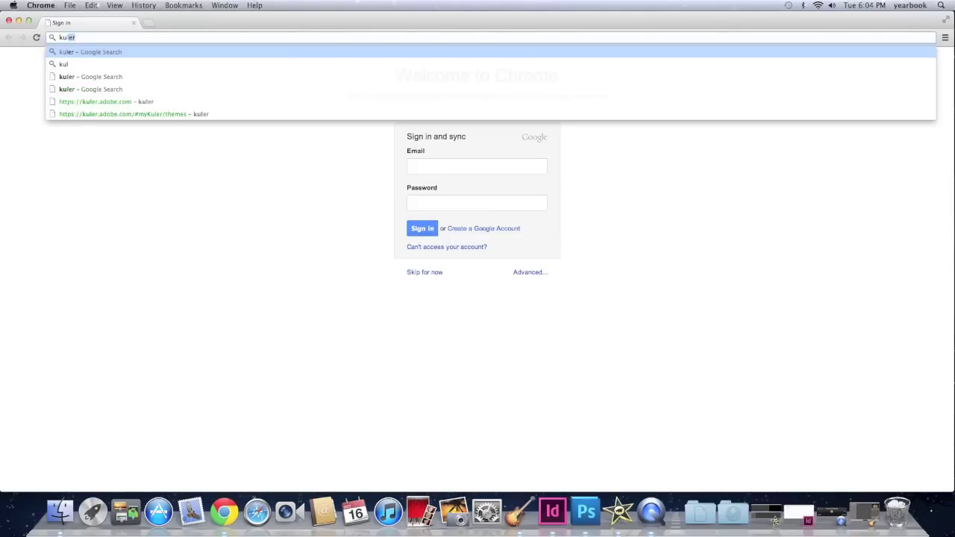
pyautogui.write('er')
pyautogui.press('Return')
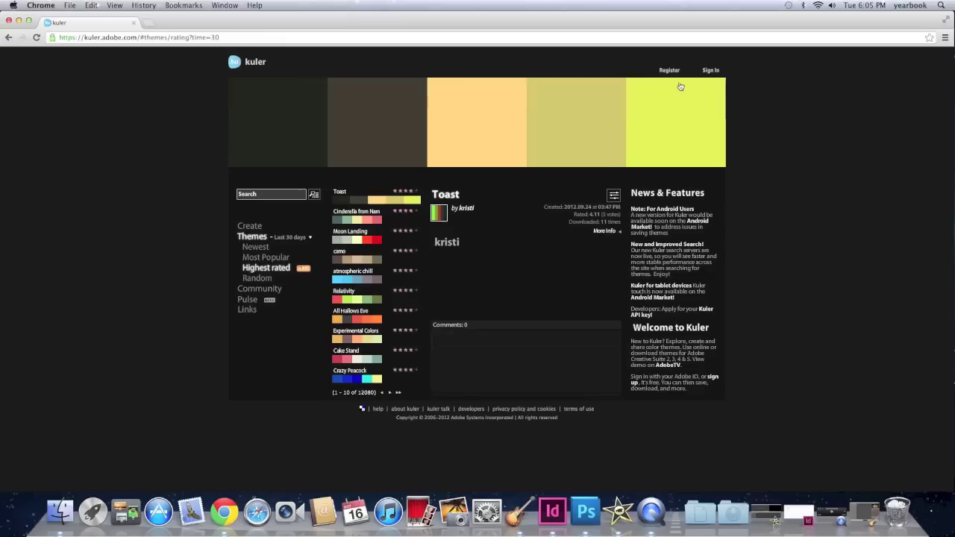
# Step: Sign in to Kuler with the Adobe ID e-mail and password, then go to the Create page
pyautogui.click(710, 70)
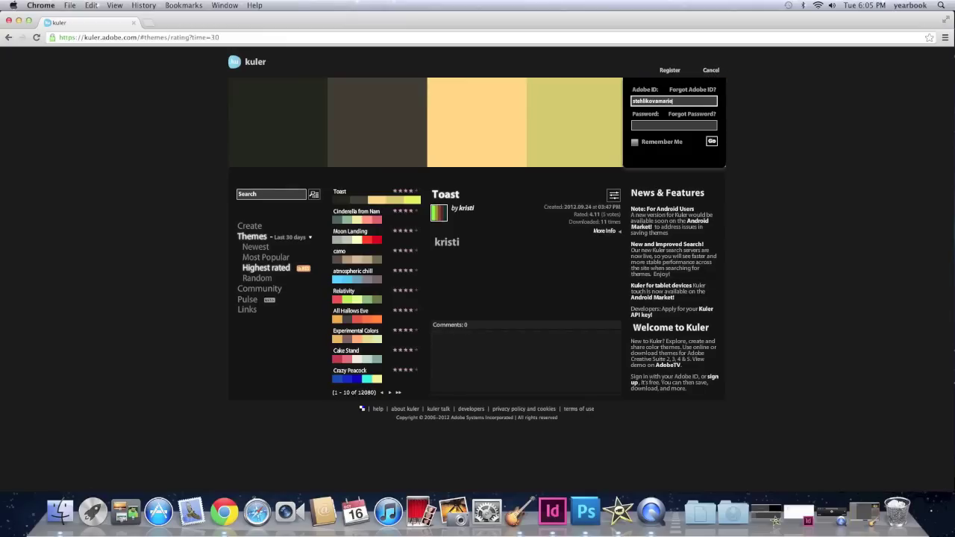
pyautogui.press('Tab')
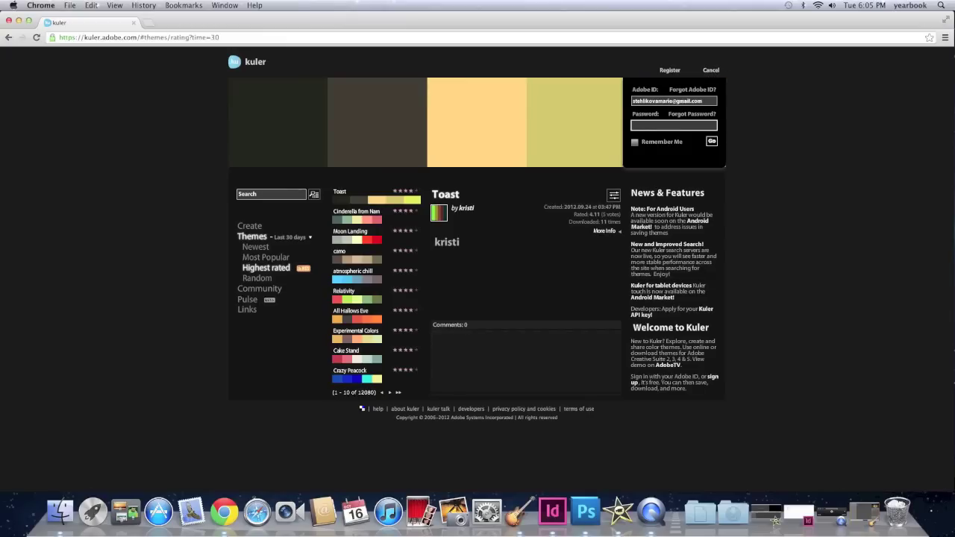
pyautogui.write('••')
pyautogui.click(712, 142)
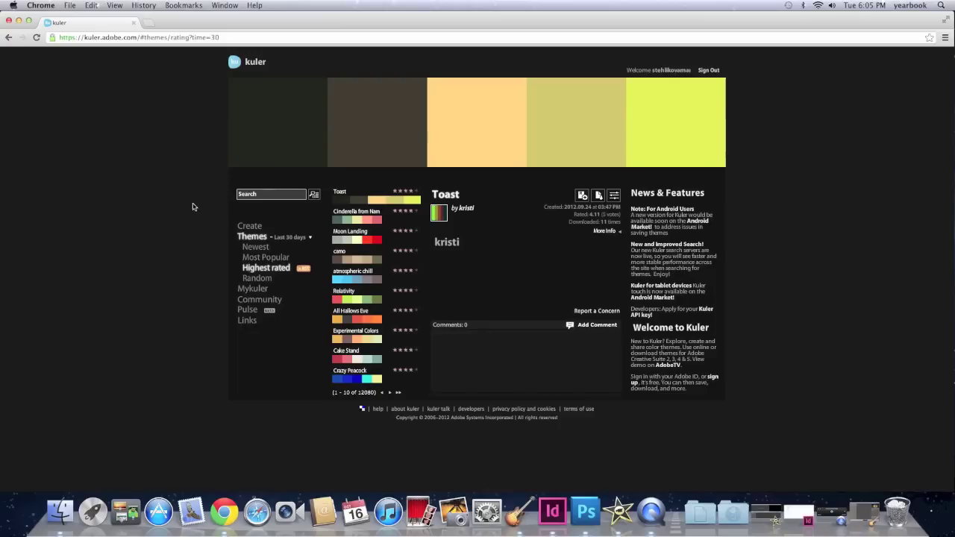
pyautogui.click(240, 228)
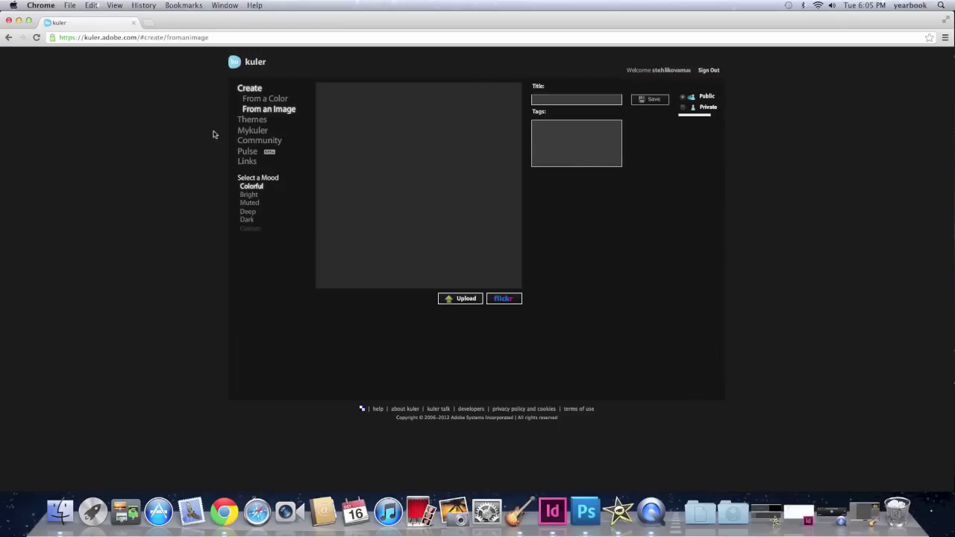
# Step: Upload the Be Nice or Leave sign screenshot from the Desktop to sample a five-colour theme
pyautogui.click(255, 111)
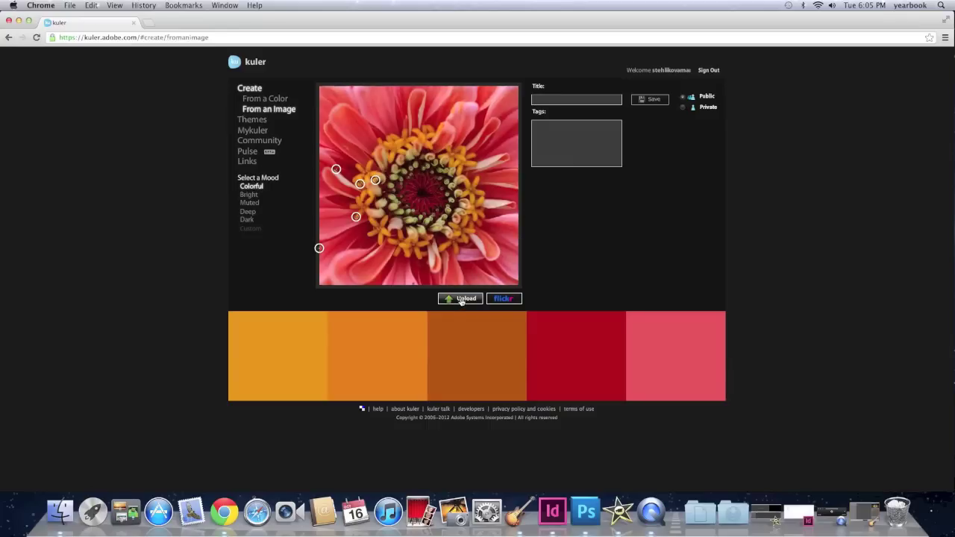
pyautogui.click(461, 300)
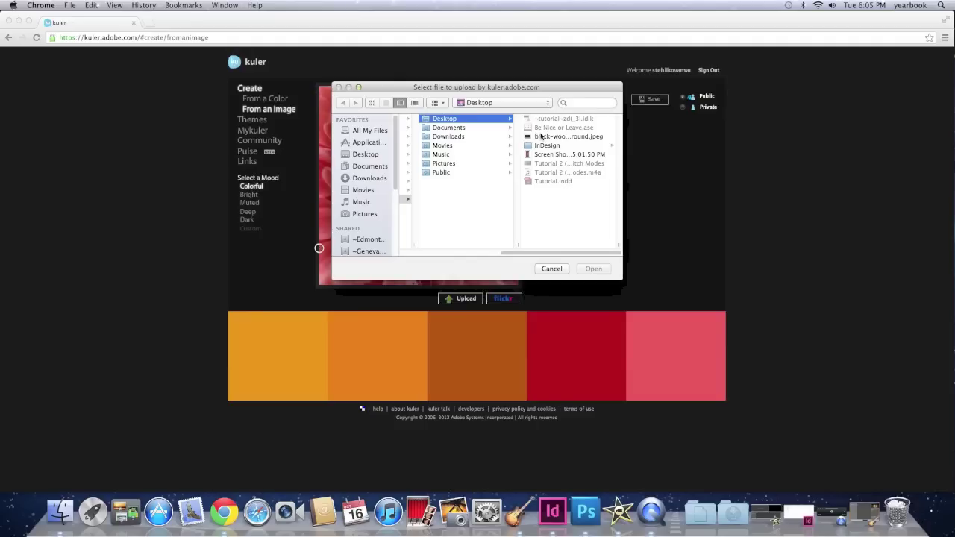
pyautogui.click(555, 155)
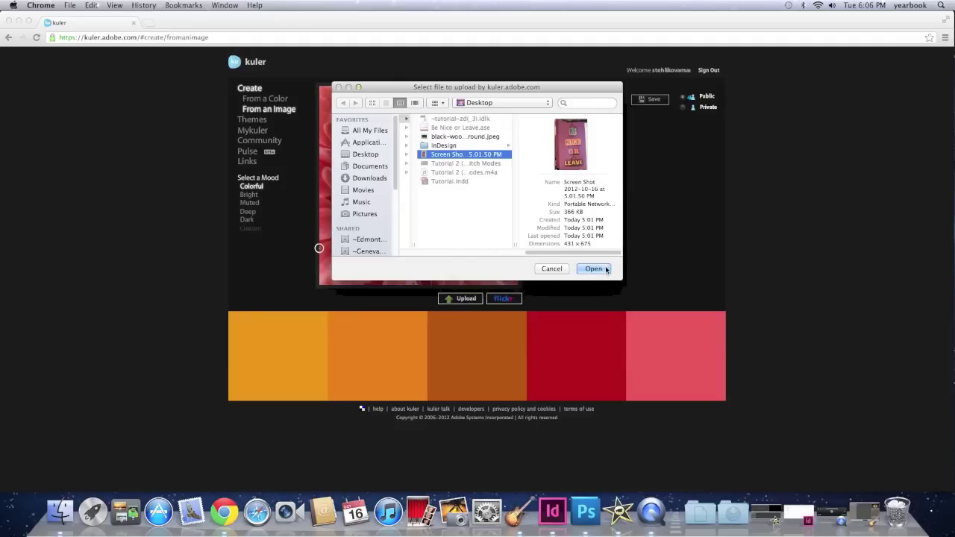
pyautogui.click(593, 269)
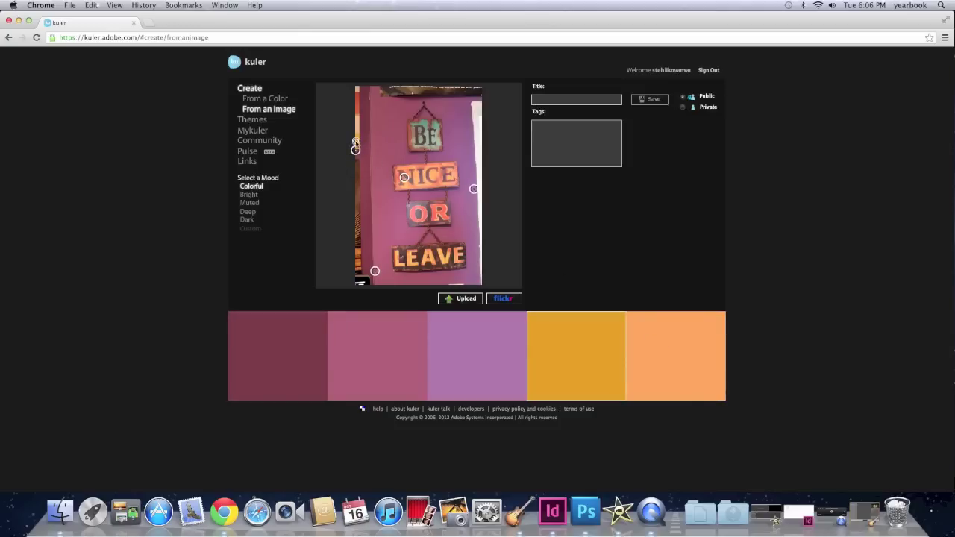
# Step: Resample the fourth colour from another spot and save the theme titled 'Be Nice or Leave Sign'
pyautogui.moveTo(356, 142); pyautogui.dragTo(428, 138)
pyautogui.click(564, 100)
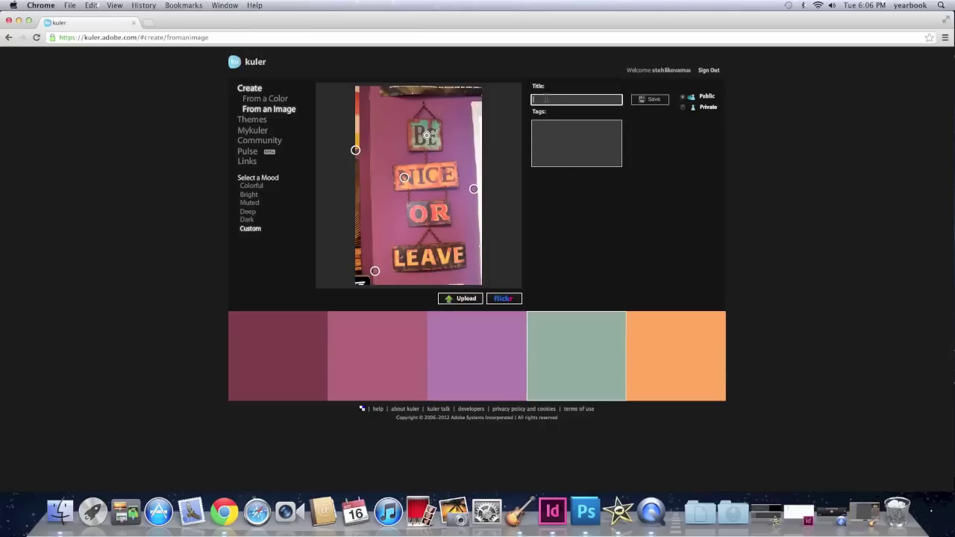
pyautogui.write('Be Nice or Leave Sign')
pyautogui.click(543, 128)
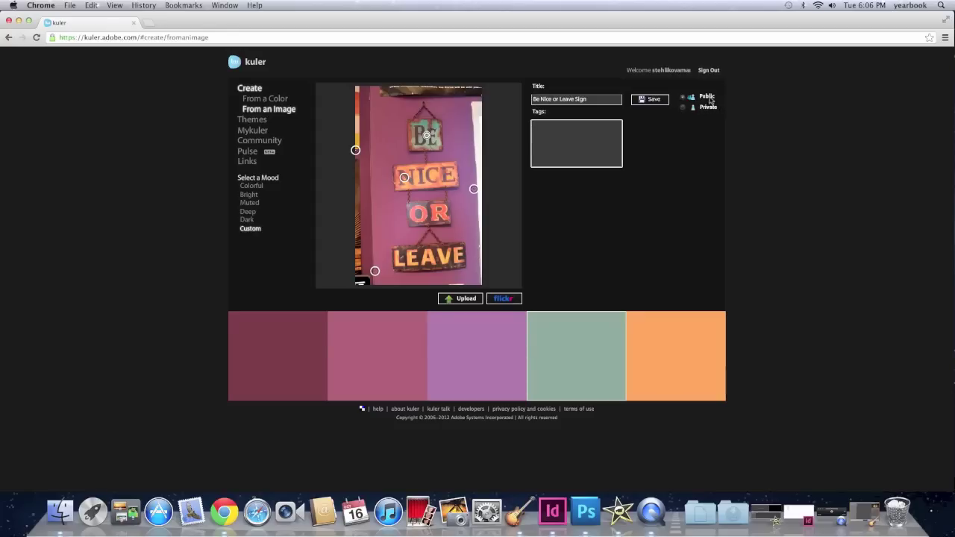
pyautogui.click(653, 100)
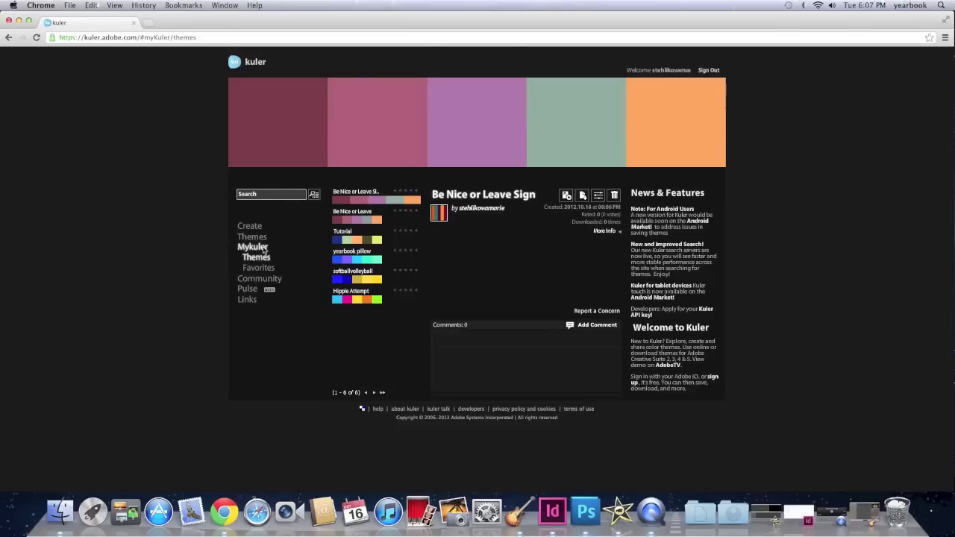
pyautogui.click(250, 225)
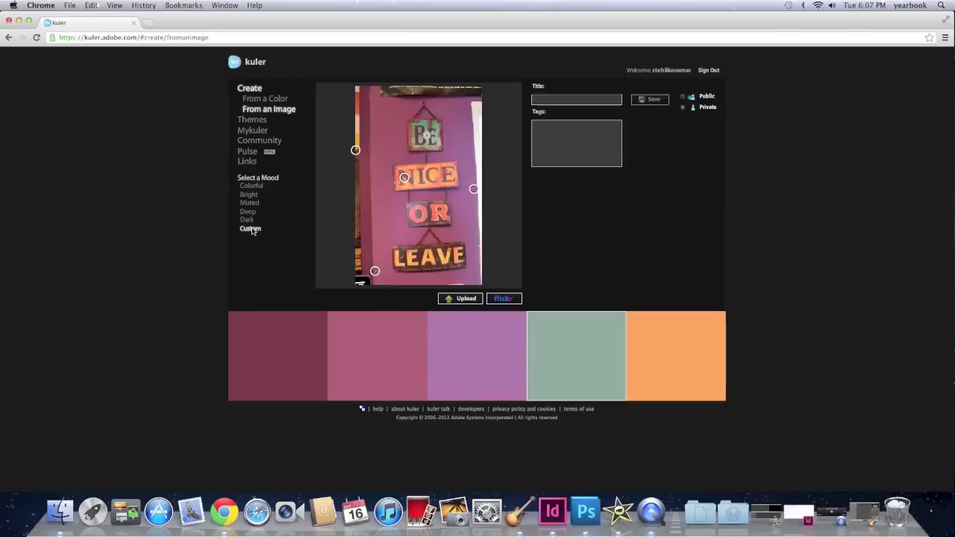
pyautogui.click(250, 131)
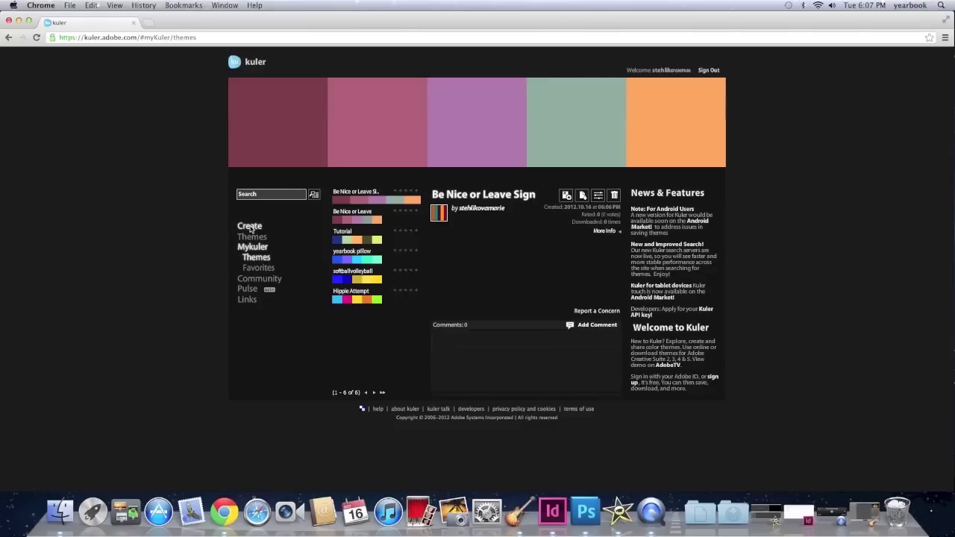
pyautogui.click(251, 226)
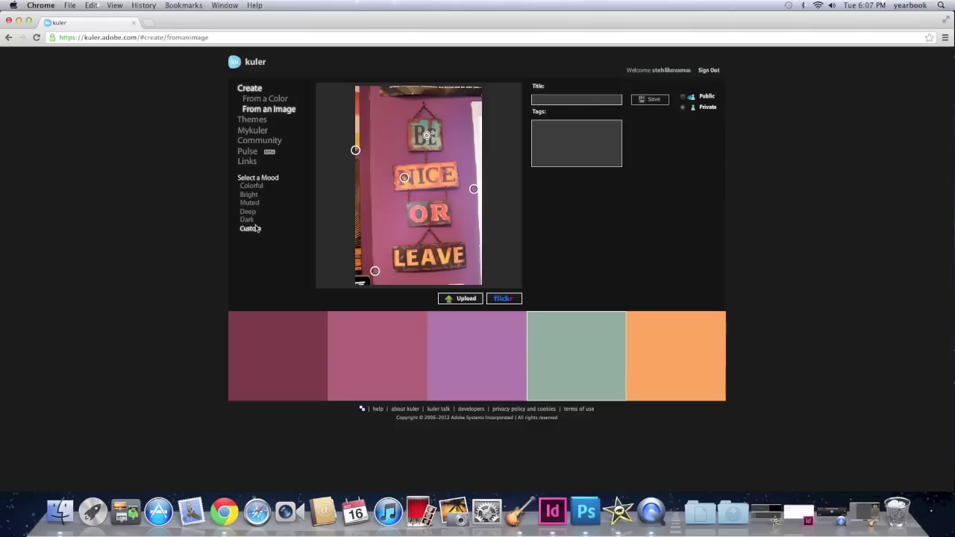
# Step: Start a theme from a colour, trying Analogous, Monochromatic, Triad, Complementary, Compound and Shades rules
pyautogui.click(266, 100)
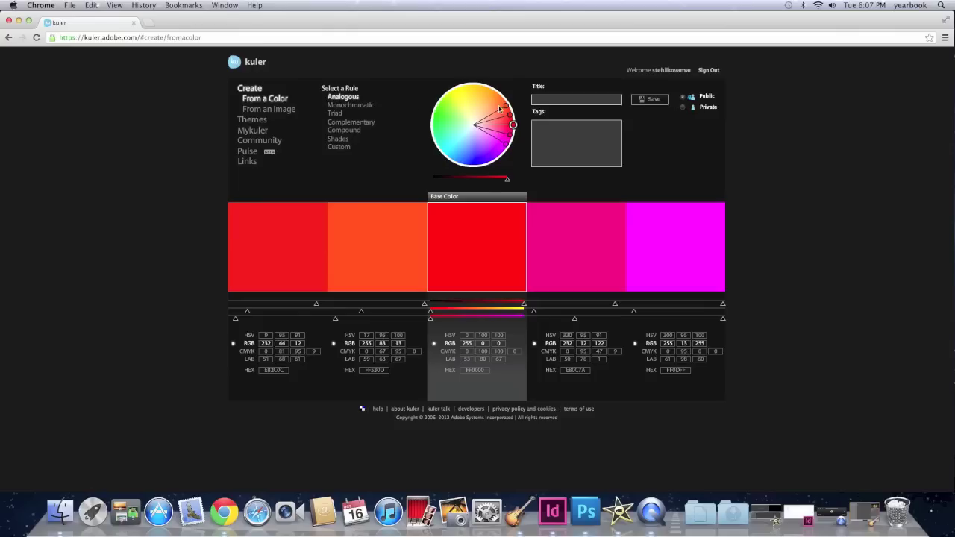
pyautogui.moveTo(499, 109)
pyautogui.mouseDown()
pyautogui.moveTo(479, 88)
pyautogui.moveTo(453, 92)
pyautogui.moveTo(447, 132)
pyautogui.moveTo(456, 95)
pyautogui.moveTo(486, 118)
pyautogui.moveTo(455, 138)
pyautogui.moveTo(453, 104)
pyautogui.moveTo(483, 117)
pyautogui.moveTo(452, 106)
pyautogui.mouseUp()
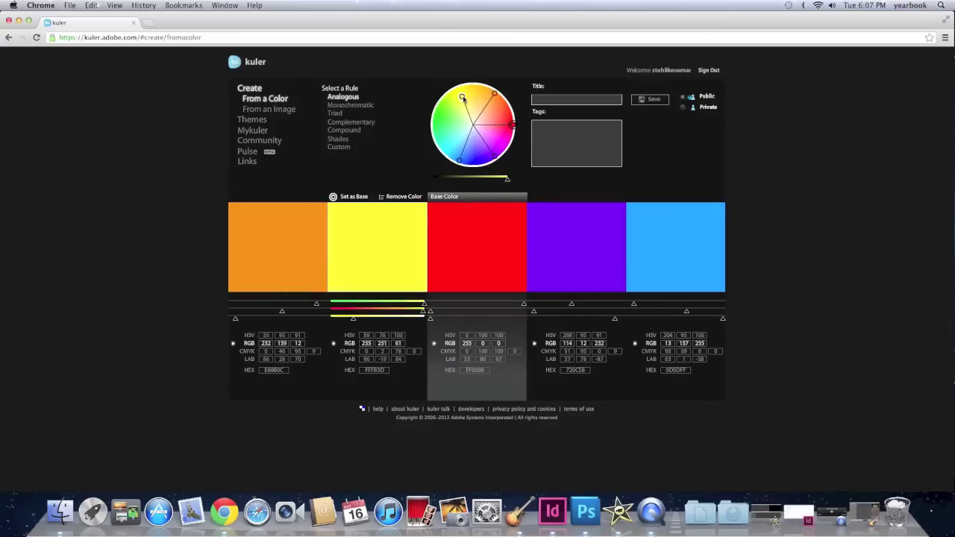
pyautogui.click(373, 106)
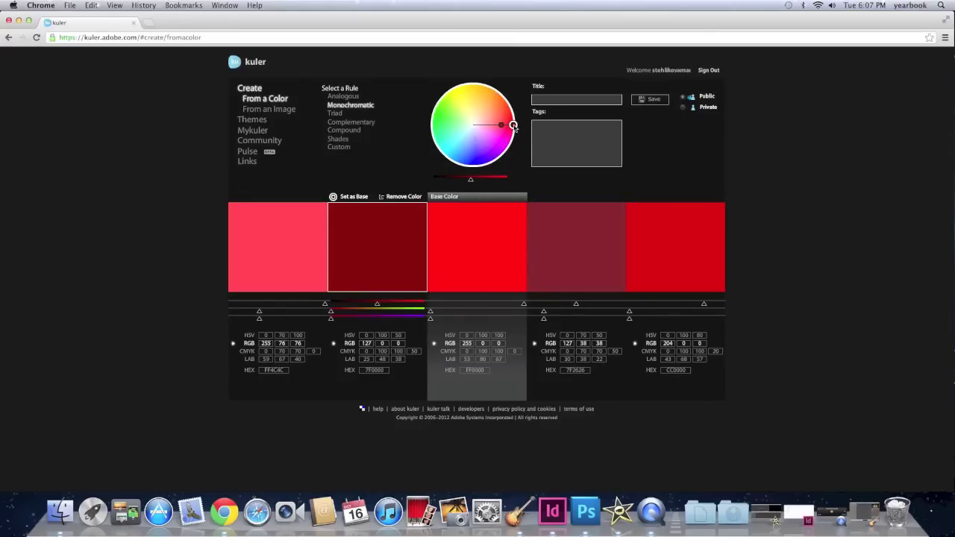
pyautogui.moveTo(502, 126)
pyautogui.mouseDown()
pyautogui.moveTo(493, 104)
pyautogui.moveTo(466, 90)
pyautogui.moveTo(347, 106)
pyautogui.mouseUp()
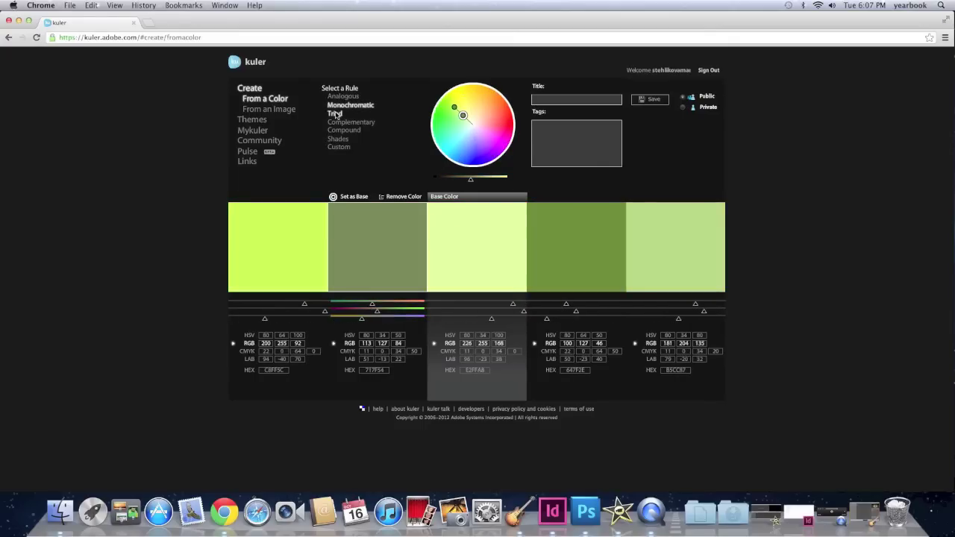
pyautogui.click(335, 114)
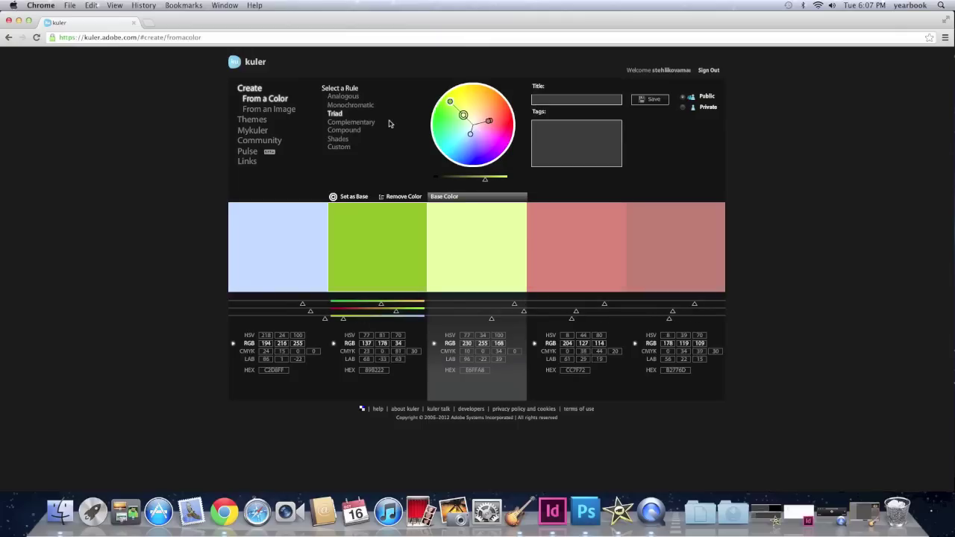
pyautogui.click(350, 122)
pyautogui.moveTo(463, 114)
pyautogui.mouseDown()
pyautogui.moveTo(454, 101)
pyautogui.moveTo(472, 86)
pyautogui.moveTo(495, 90)
pyautogui.moveTo(452, 105)
pyautogui.moveTo(502, 121)
pyautogui.moveTo(452, 109)
pyautogui.moveTo(473, 140)
pyautogui.moveTo(478, 94)
pyautogui.moveTo(498, 115)
pyautogui.moveTo(494, 107)
pyautogui.mouseUp()
pyautogui.click(345, 130)
pyautogui.click(338, 138)
# Step: Switch to the Custom rule with green, blue-purple and yellow base swatches
pyautogui.click(348, 147)
pyautogui.click(489, 132)
pyautogui.click(500, 124)
pyautogui.click(500, 121)
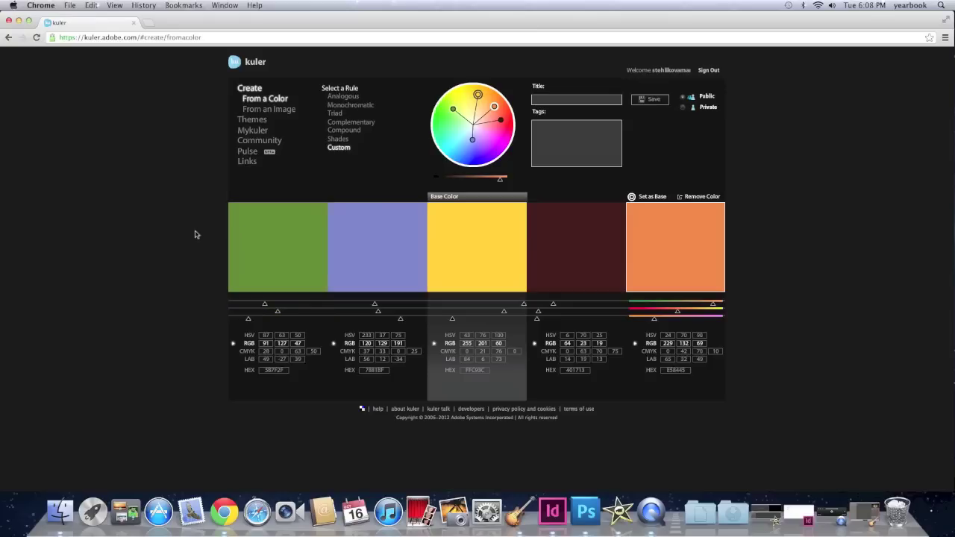
# Step: Remove the second colour from the theme and replace it with a purple one
pyautogui.moveTo(291, 215)
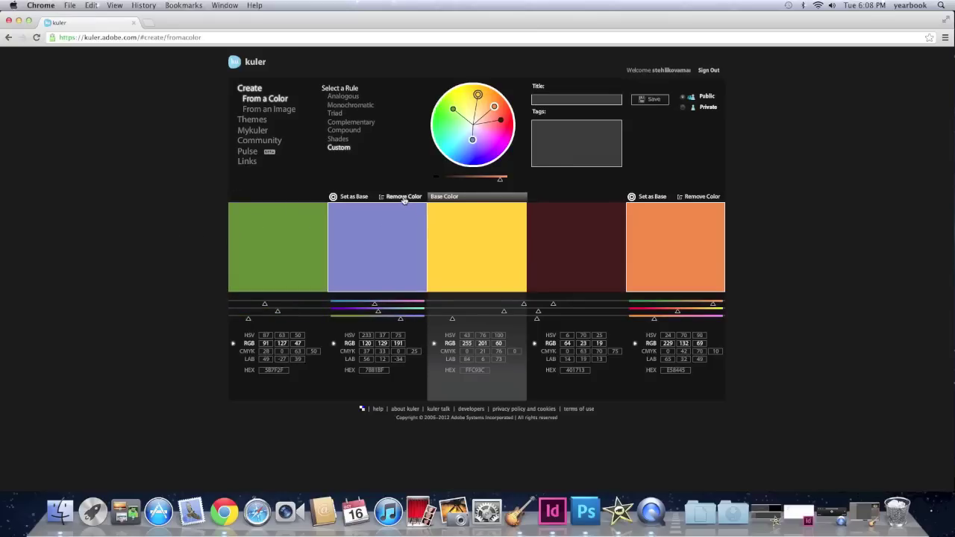
pyautogui.click(401, 197)
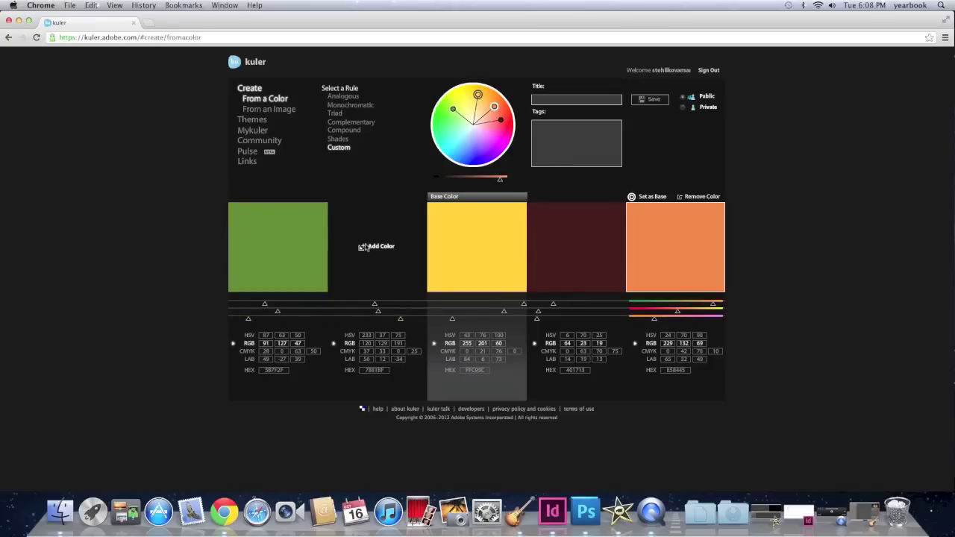
pyautogui.click(373, 248)
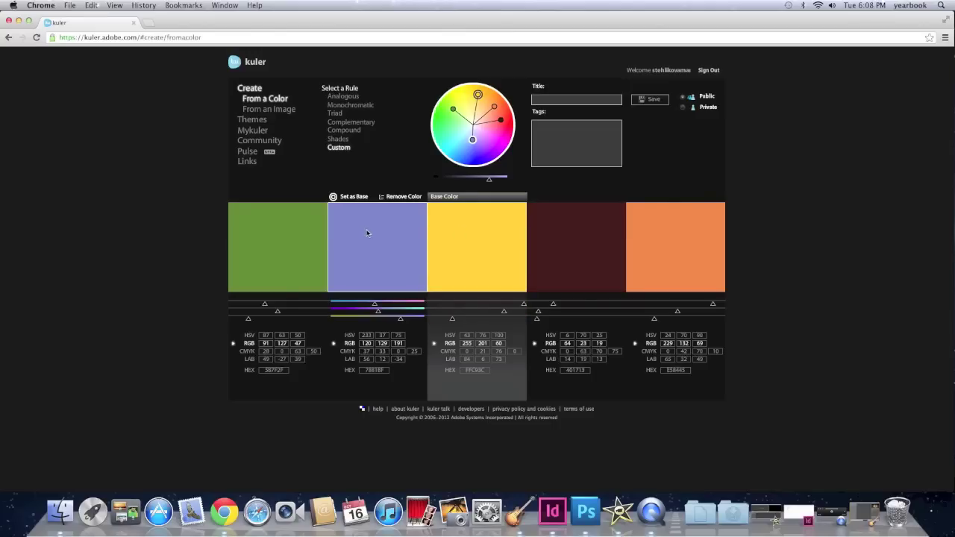
# Step: Make the dark red swatch the base, shift its hue, and regenerate with the Compound rule
pyautogui.moveTo(314, 240)
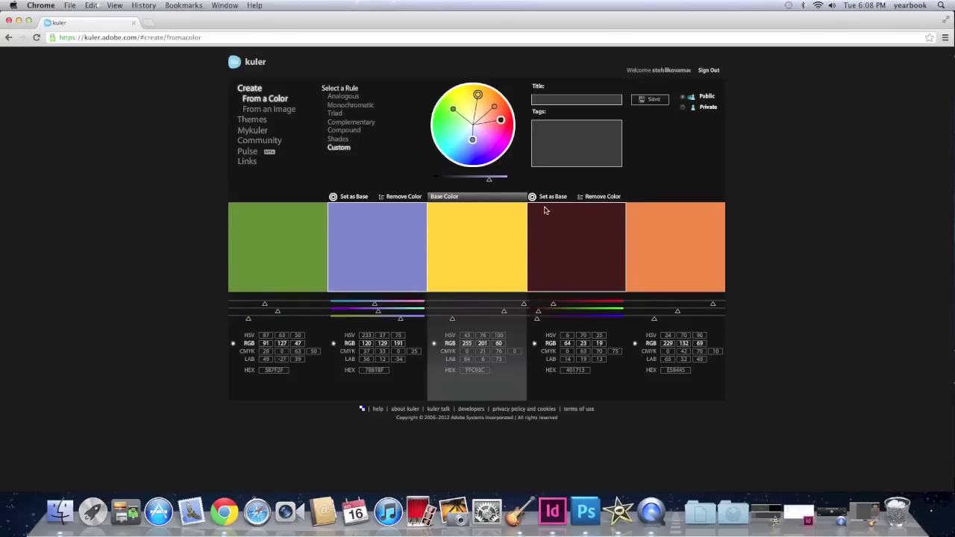
pyautogui.click(549, 196)
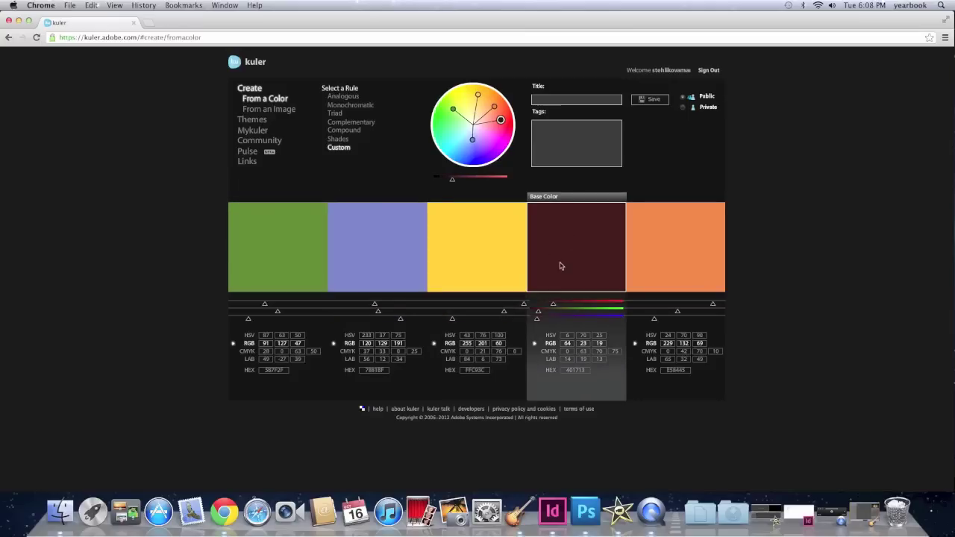
pyautogui.moveTo(502, 126)
pyautogui.mouseDown()
pyautogui.moveTo(496, 143)
pyautogui.moveTo(483, 116)
pyautogui.moveTo(494, 140)
pyautogui.moveTo(453, 120)
pyautogui.moveTo(488, 108)
pyautogui.moveTo(477, 123)
pyautogui.moveTo(459, 112)
pyautogui.moveTo(463, 138)
pyautogui.moveTo(484, 120)
pyautogui.moveTo(486, 127)
pyautogui.moveTo(467, 127)
pyautogui.moveTo(473, 114)
pyautogui.mouseUp()
pyautogui.click(344, 131)
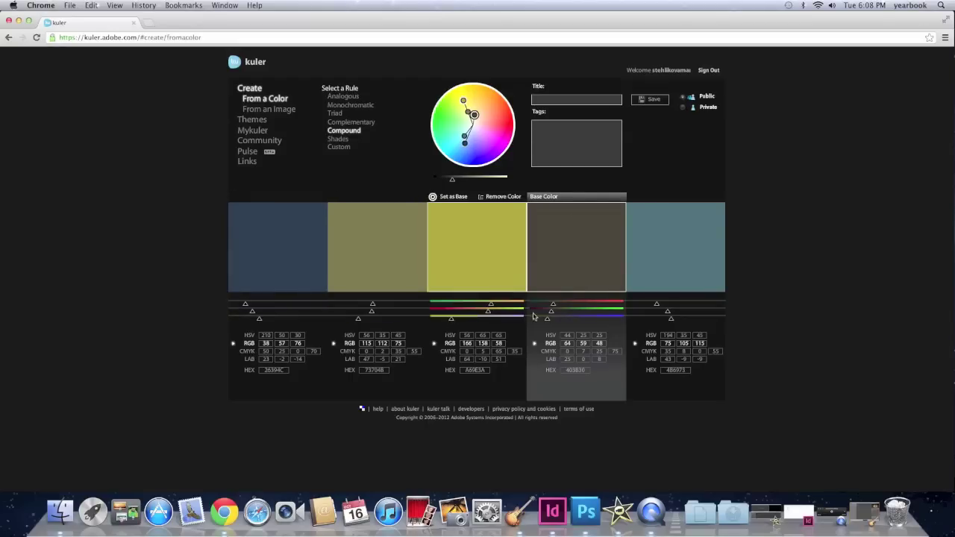
# Step: Raise the base colour's red value to 138 and save the theme titled 'Gum'
pyautogui.moveTo(567, 307)
pyautogui.moveTo(567, 306); pyautogui.dragTo(593, 305)
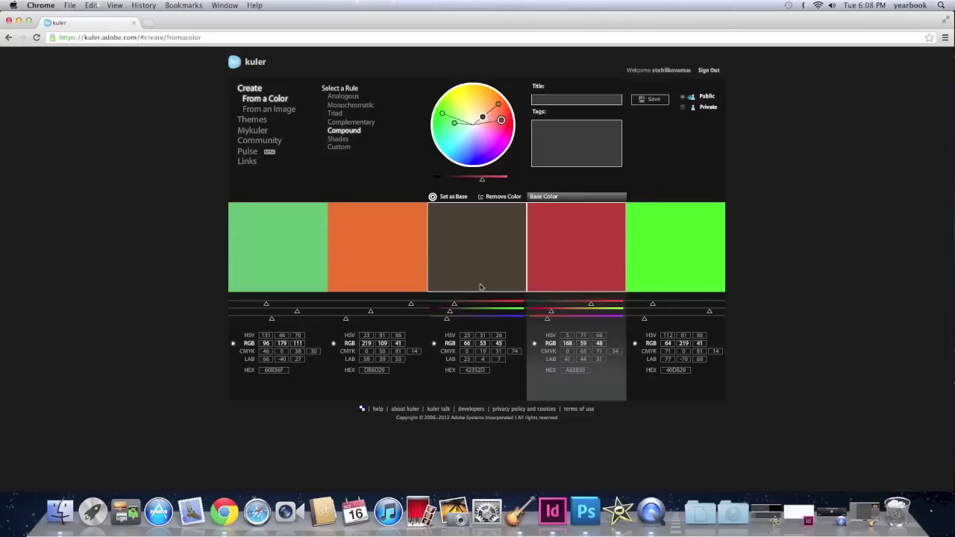
pyautogui.click(544, 100)
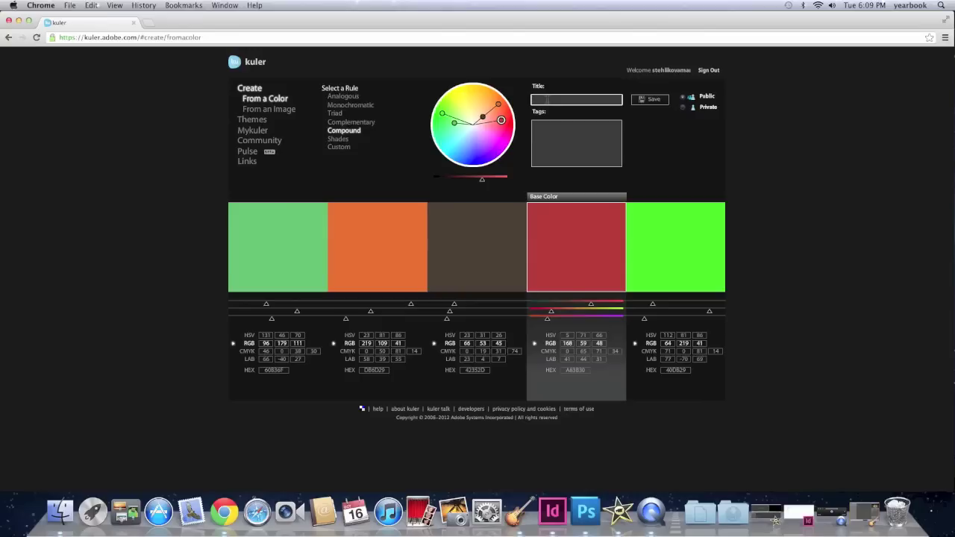
pyautogui.write('GUm')
pyautogui.press('BackSpace')
pyautogui.press('BackSpace')
pyautogui.write('um')
pyautogui.click(653, 102)
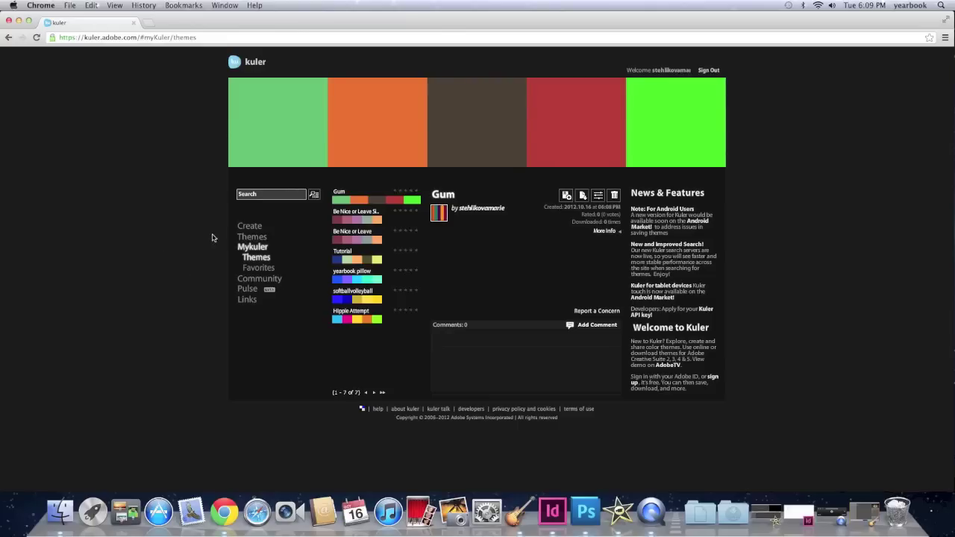
pyautogui.click(252, 237)
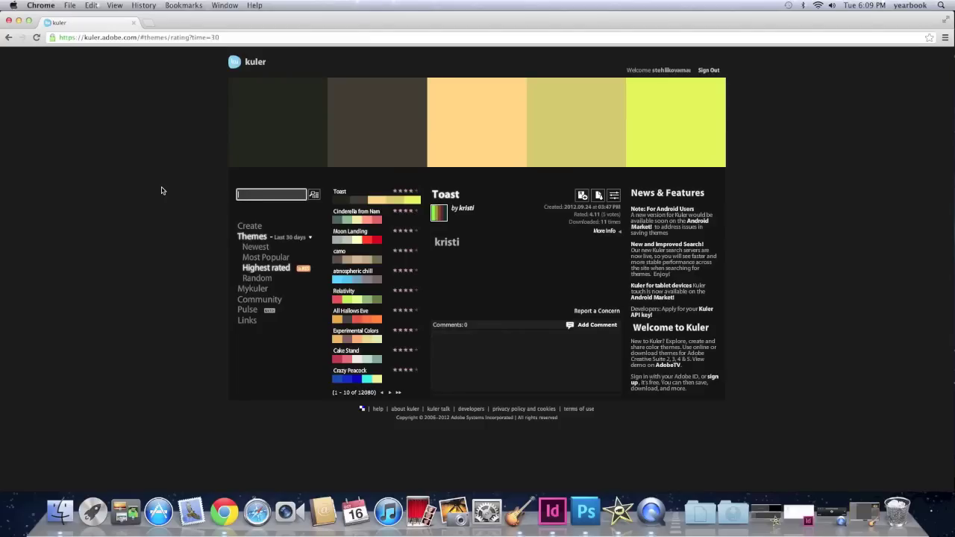
pyautogui.write('sea')
pyautogui.click(314, 194)
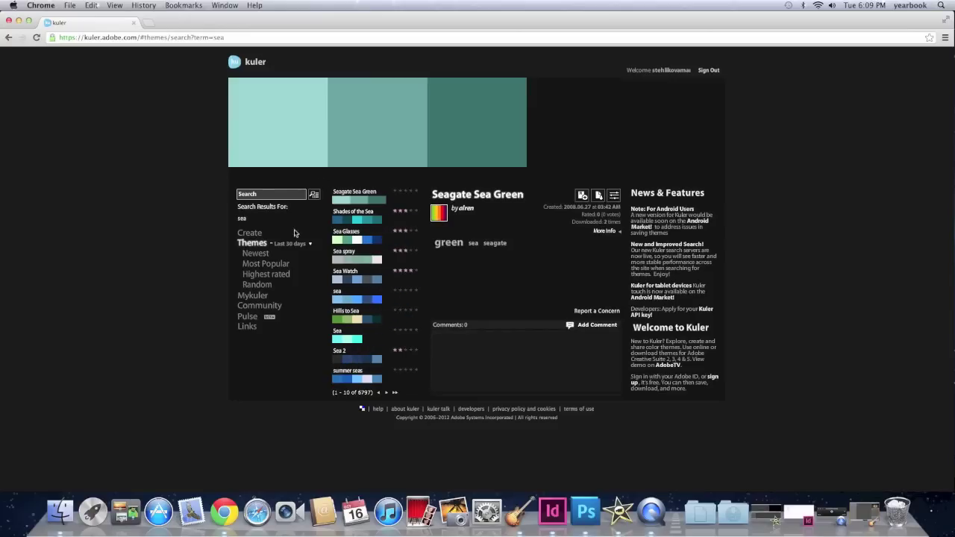
pyautogui.click(358, 220)
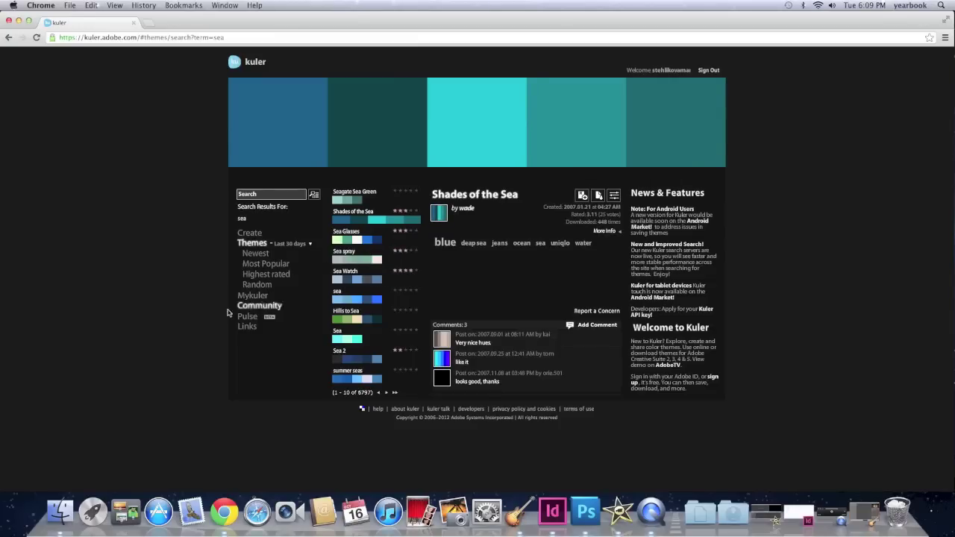
pyautogui.click(253, 296)
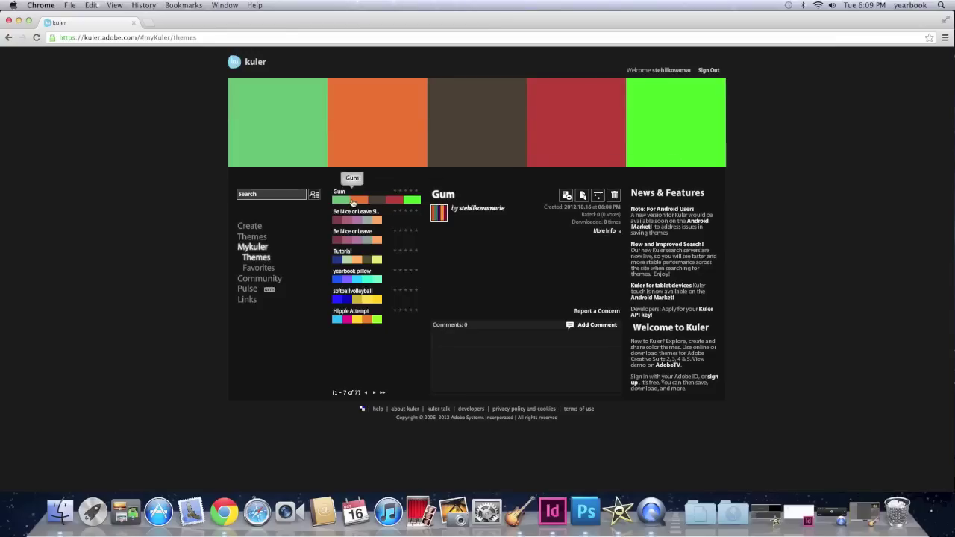
# Step: Download the Gum theme as Gum.ase to the Desktop and minimize Chrome
pyautogui.click(582, 196)
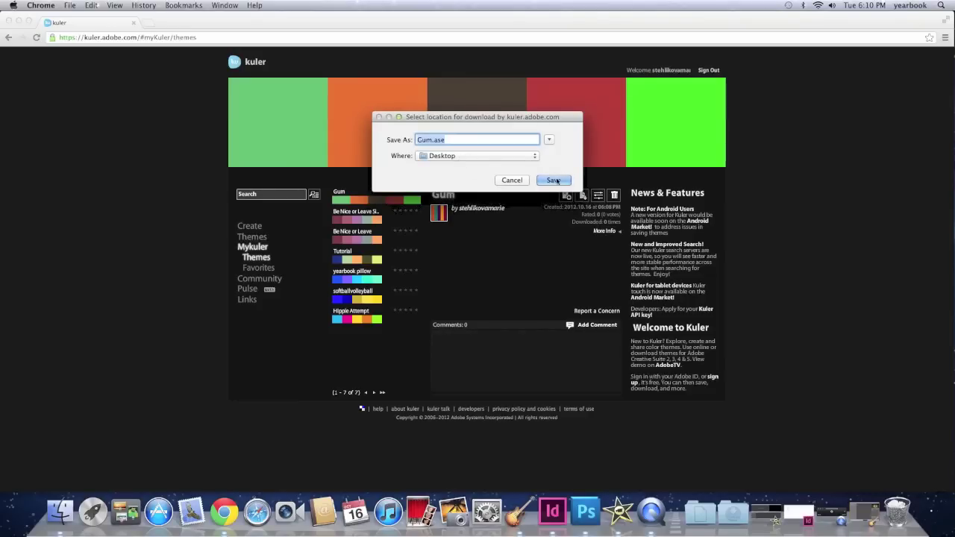
pyautogui.click(553, 179)
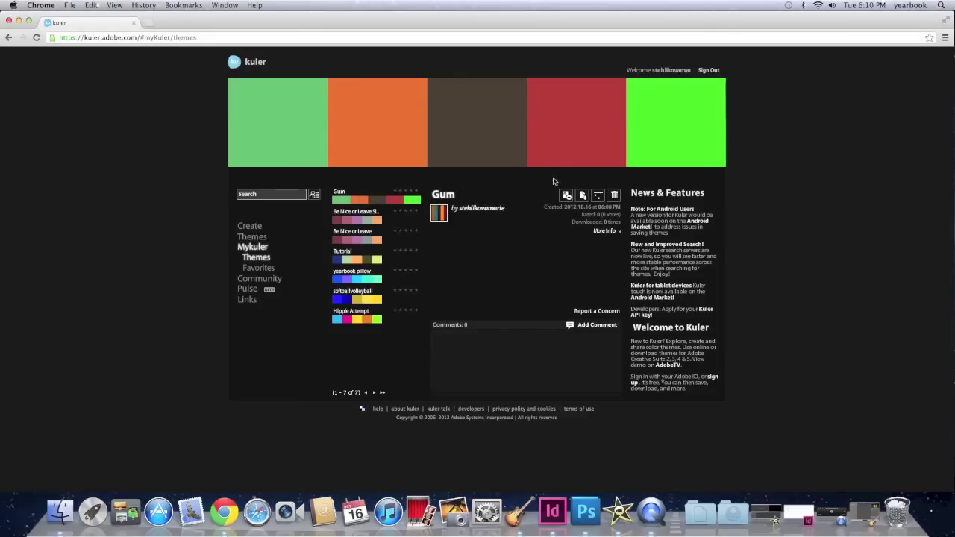
pyautogui.click(19, 22)
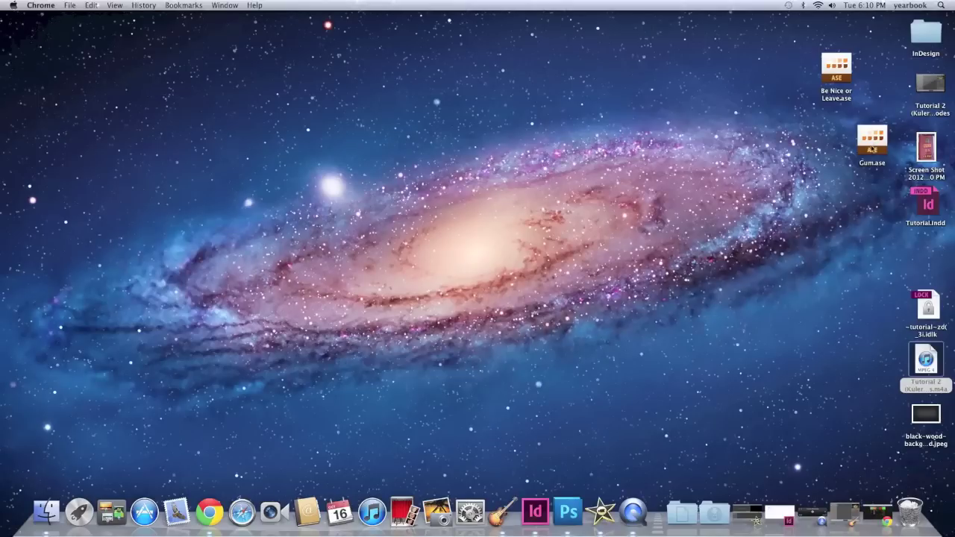
# Step: Reposition the Gum.ase icon on the desktop, deselect it, and bring InDesign forward
pyautogui.moveTo(872, 149); pyautogui.dragTo(858, 149)
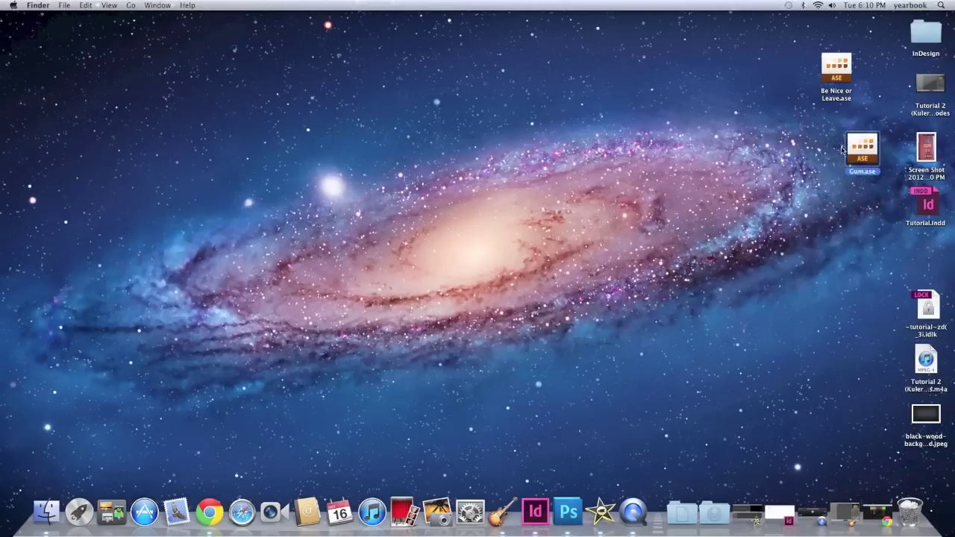
pyautogui.click(836, 149)
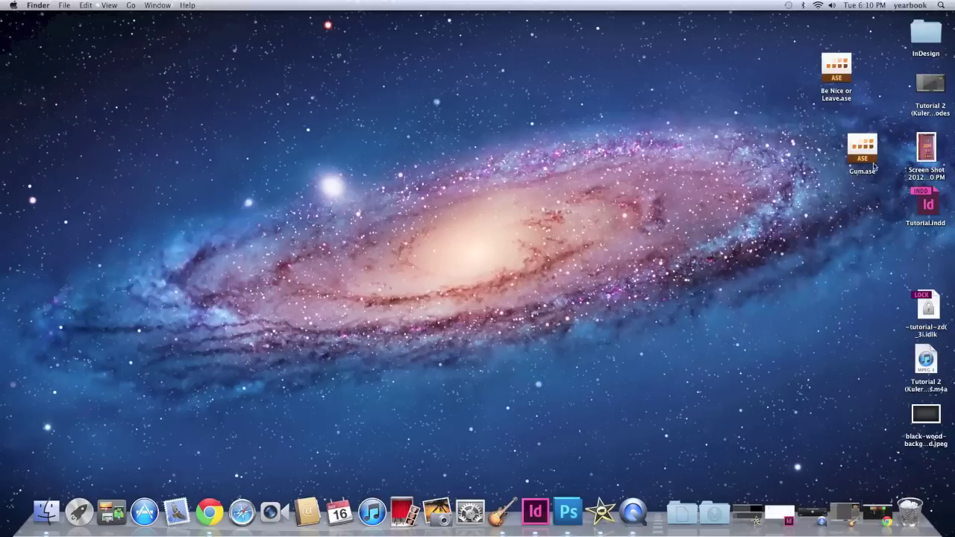
pyautogui.click(535, 510)
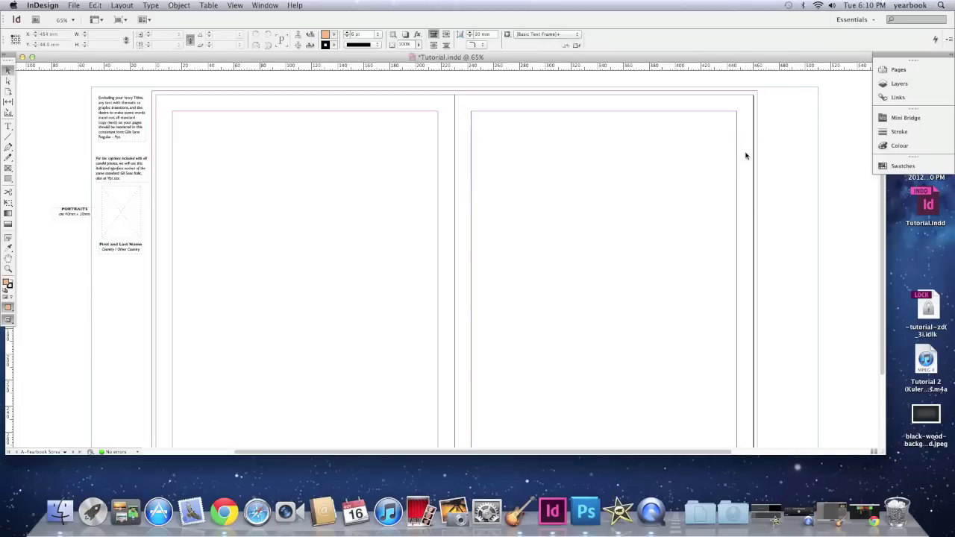
# Step: Show InDesign's Swatches panel with the document colours and open its panel menu
pyautogui.click(904, 165)
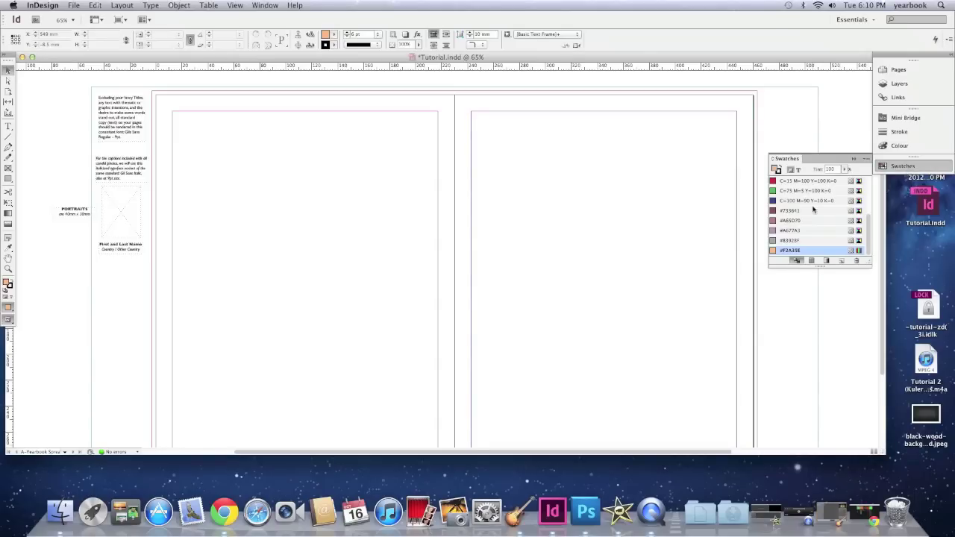
pyautogui.scroll(3, 814, 209)
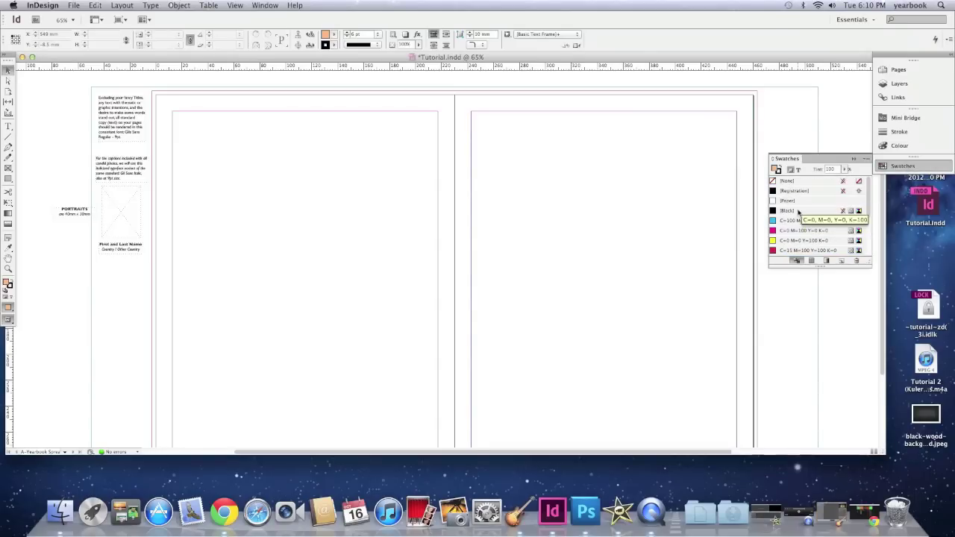
pyautogui.scroll(-2, 801, 225)
pyautogui.scroll(2, 798, 218)
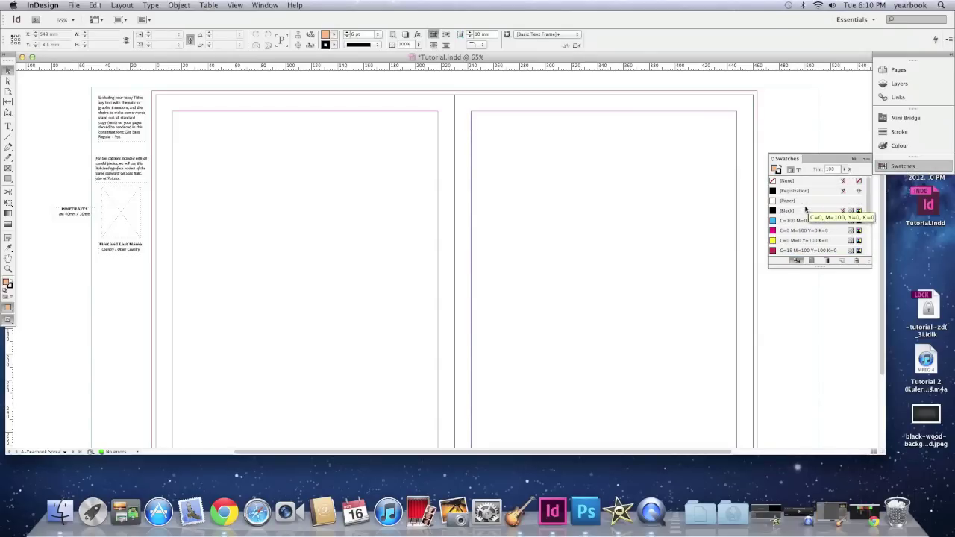
pyautogui.click(866, 159)
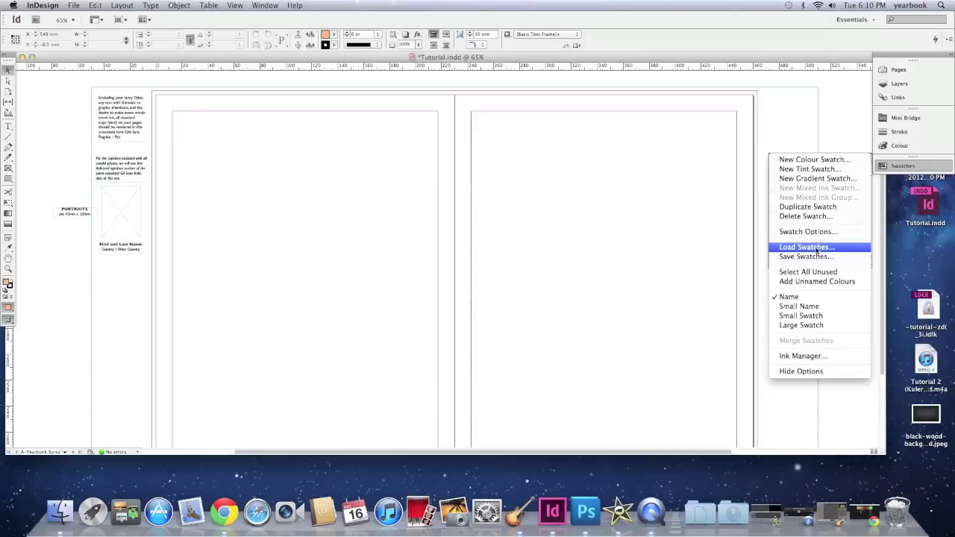
# Step: Load the Gum.ase swatch file from the Desktop into the Swatches panel
pyautogui.click(818, 248)
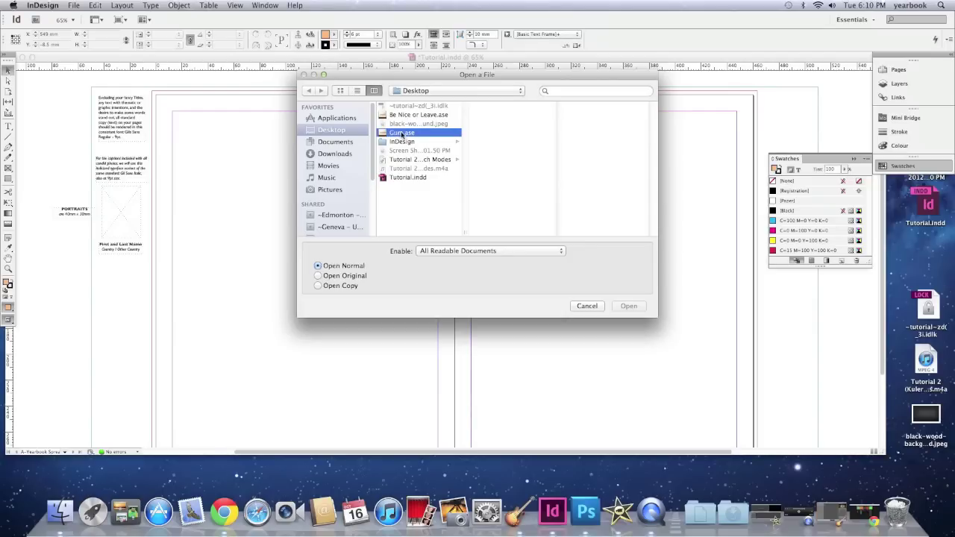
pyautogui.click(401, 133)
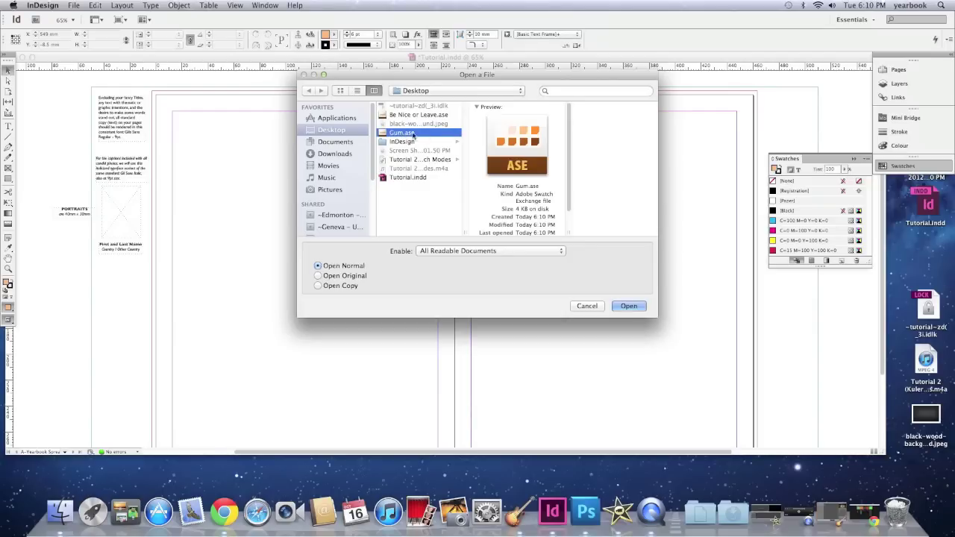
pyautogui.click(628, 306)
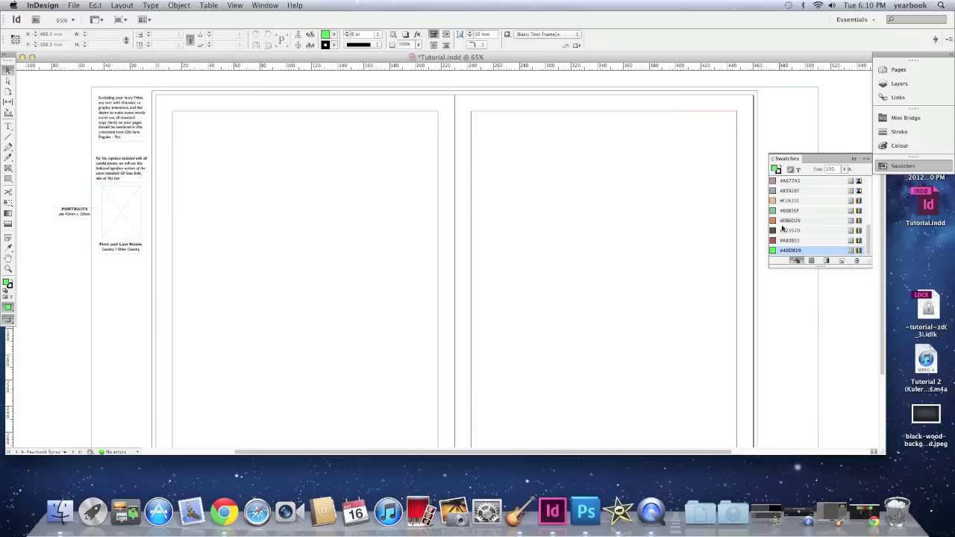
pyautogui.click(781, 211)
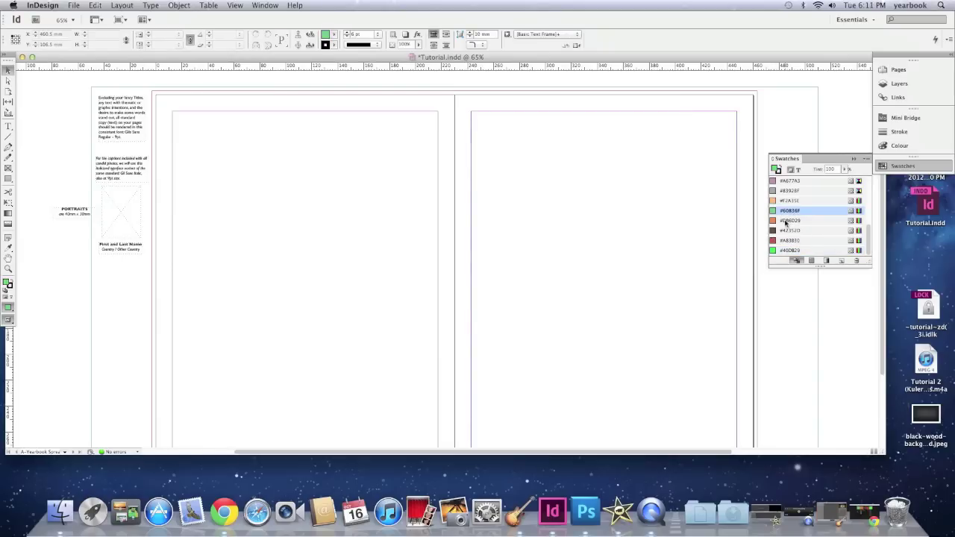
pyautogui.click(785, 221)
pyautogui.click(786, 231)
pyautogui.click(787, 240)
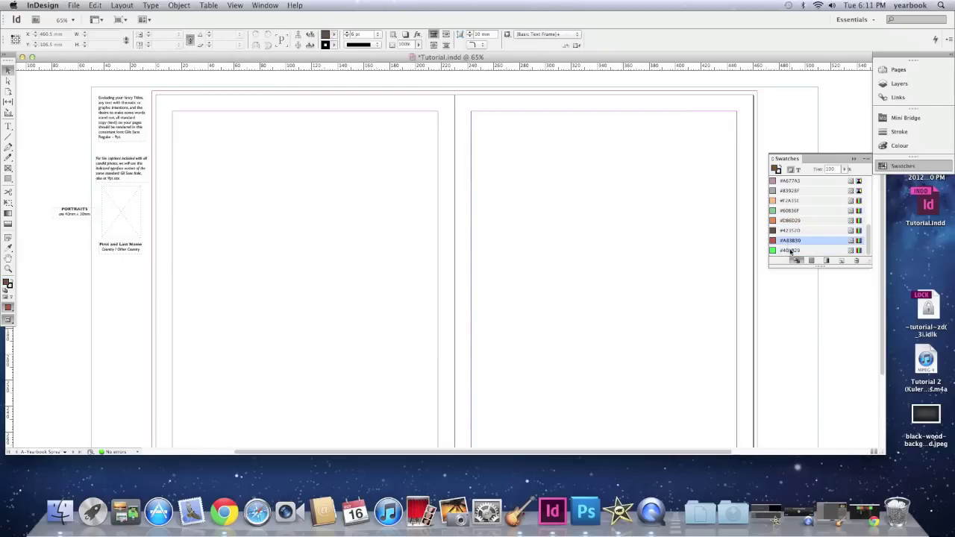
pyautogui.click(791, 251)
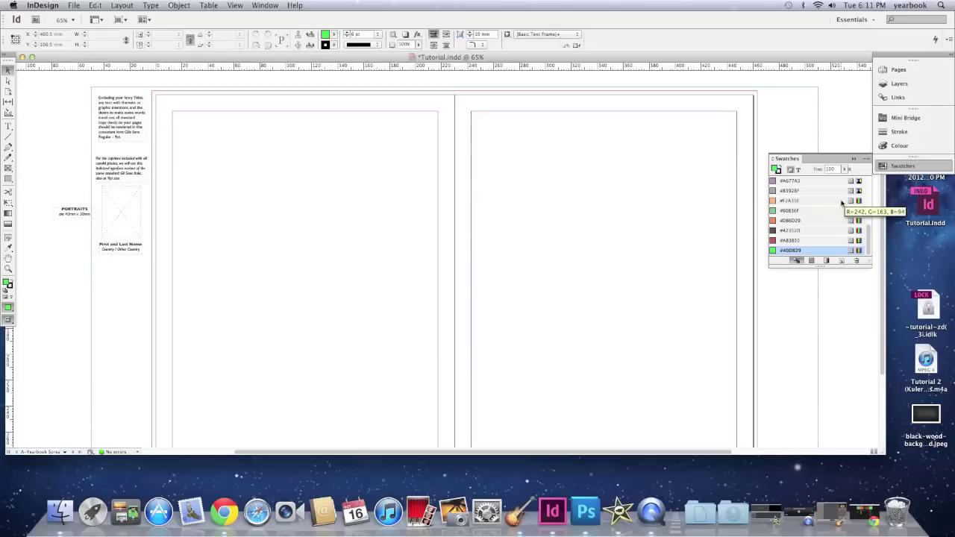
pyautogui.scroll(3, 841, 201)
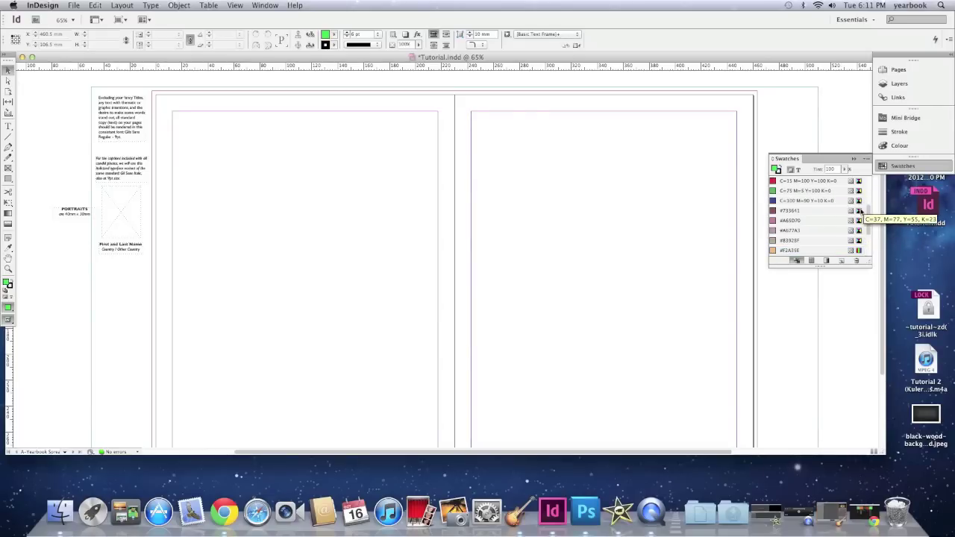
pyautogui.scroll(-3, 859, 212)
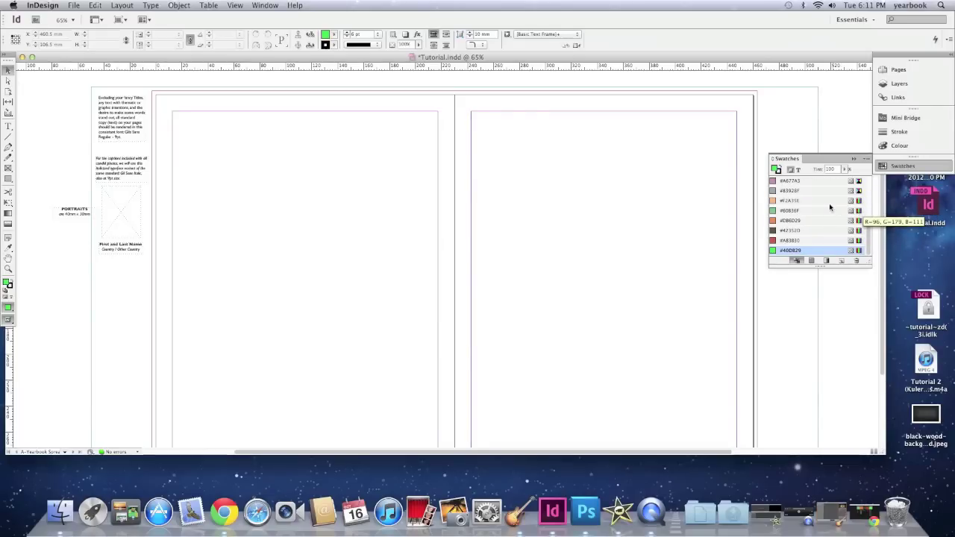
# Step: Switch swatches #40D829, #A83B30 and #42352D to CMYK colour mode
pyautogui.doubleClick(860, 252)
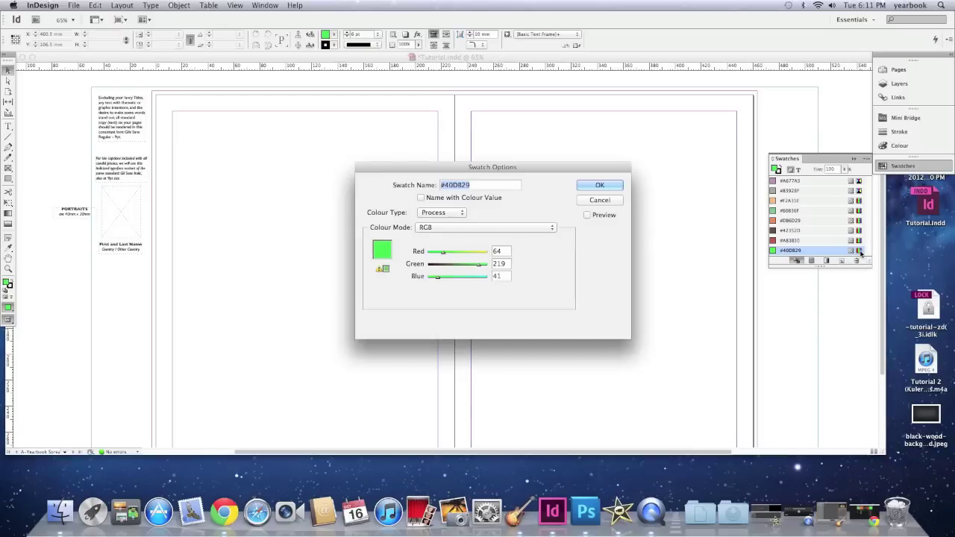
pyautogui.click(436, 228)
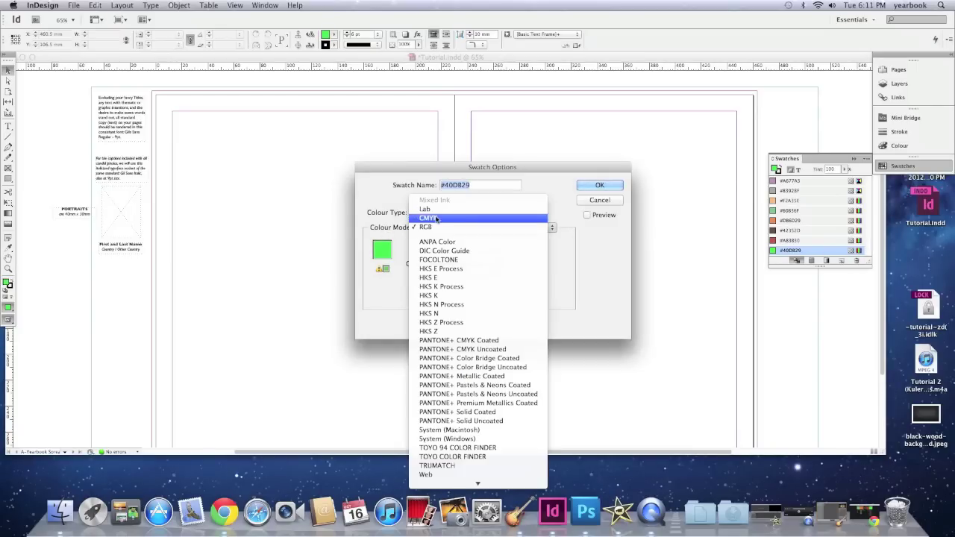
pyautogui.click(435, 218)
pyautogui.click(597, 185)
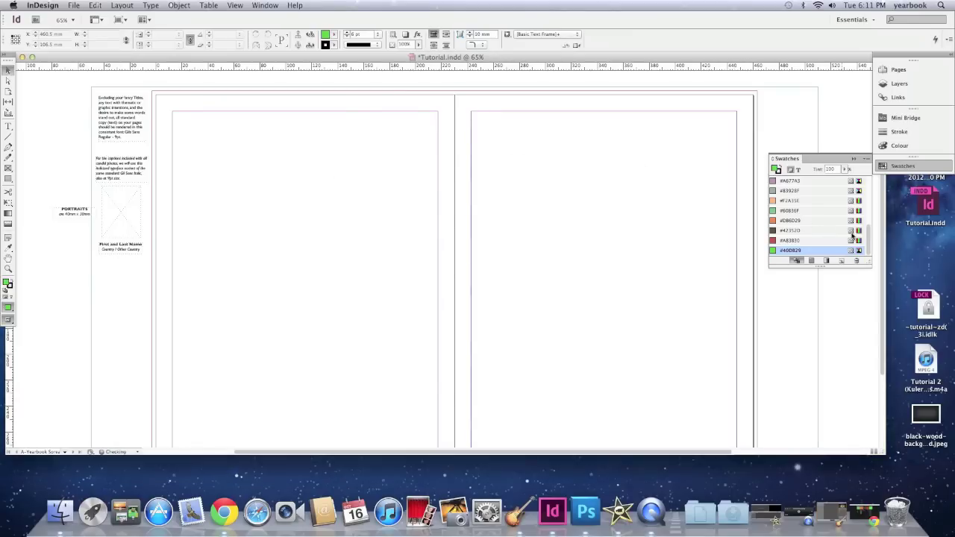
pyautogui.doubleClick(853, 239)
pyautogui.click(501, 227)
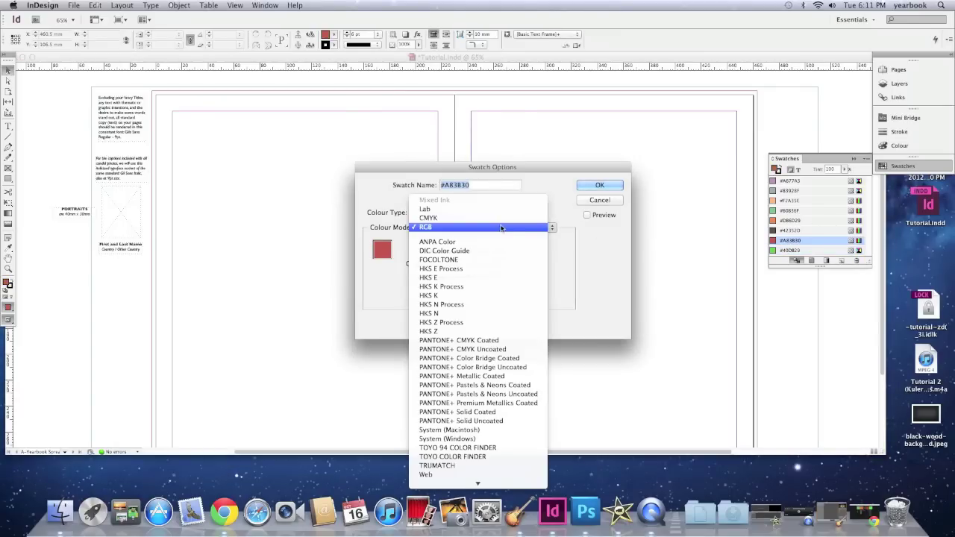
pyautogui.click(433, 218)
pyautogui.click(597, 186)
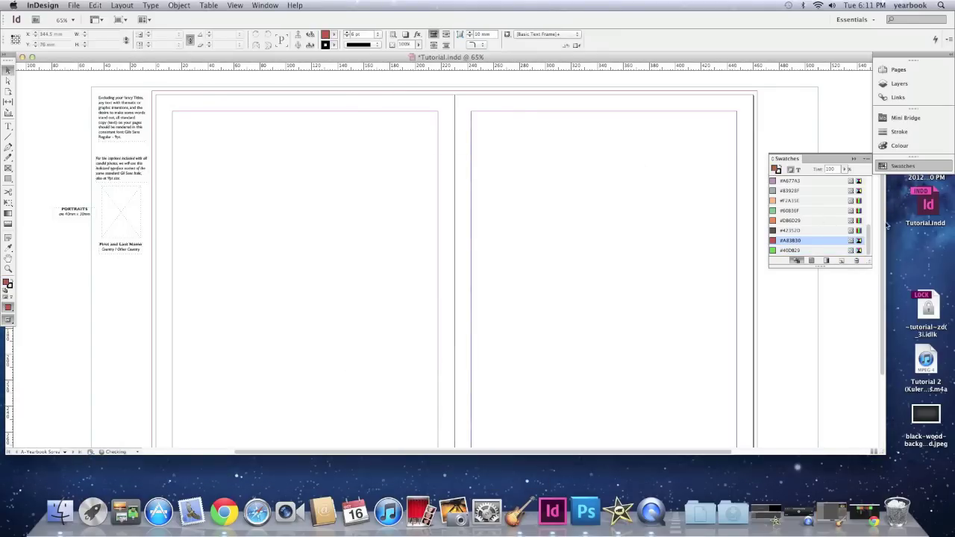
pyautogui.doubleClick(853, 230)
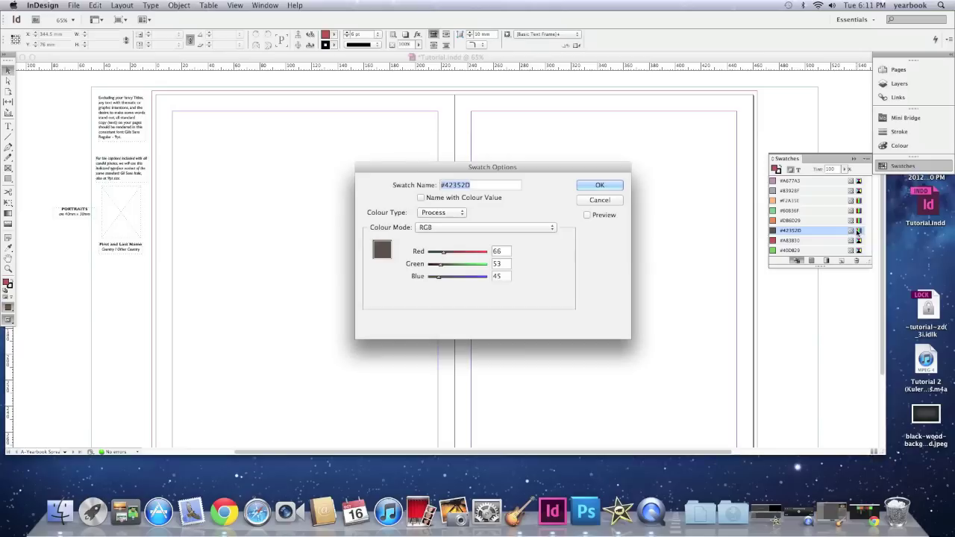
pyautogui.click(472, 227)
pyautogui.click(461, 218)
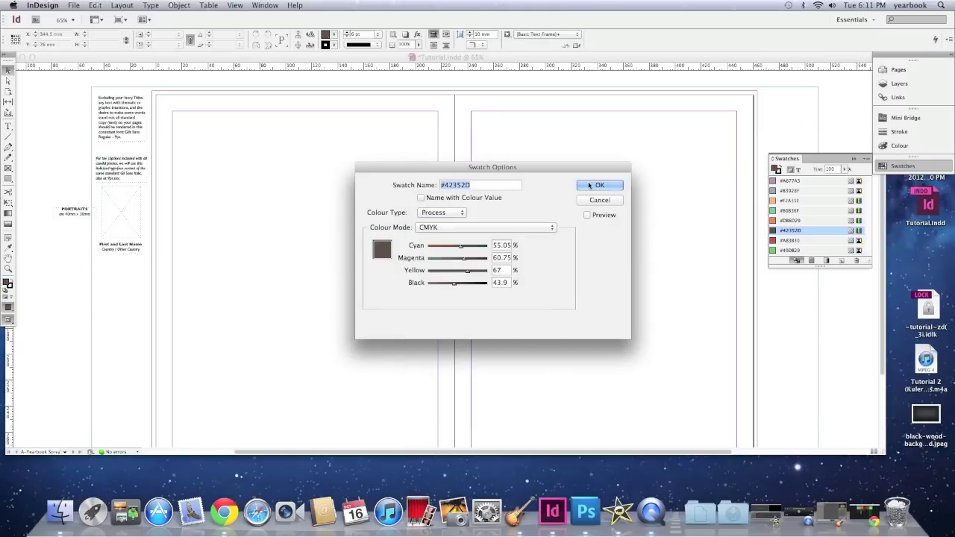
pyautogui.click(597, 185)
# Step: Switch swatches #DB6D29, #60B36F and #F2A35E to CMYK colour mode
pyautogui.doubleClick(856, 221)
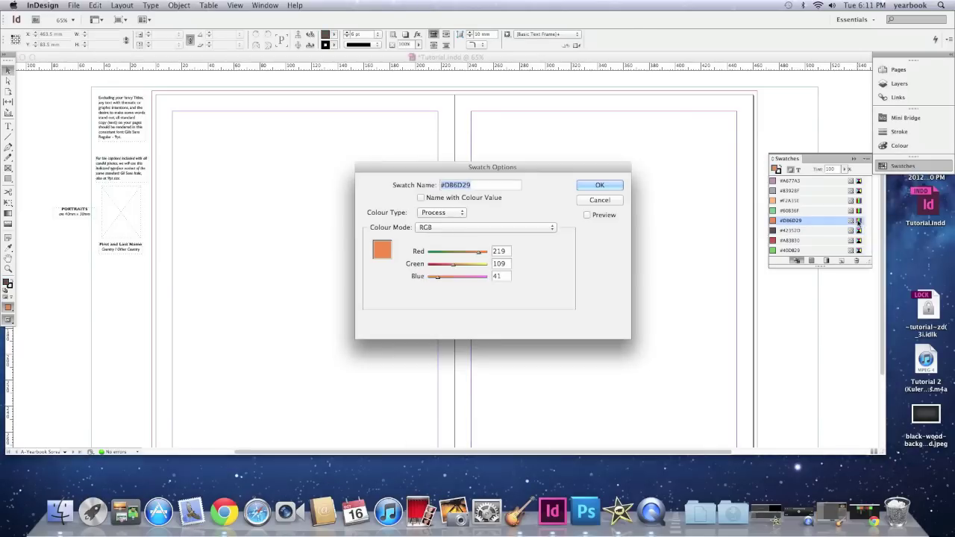
pyautogui.click(459, 226)
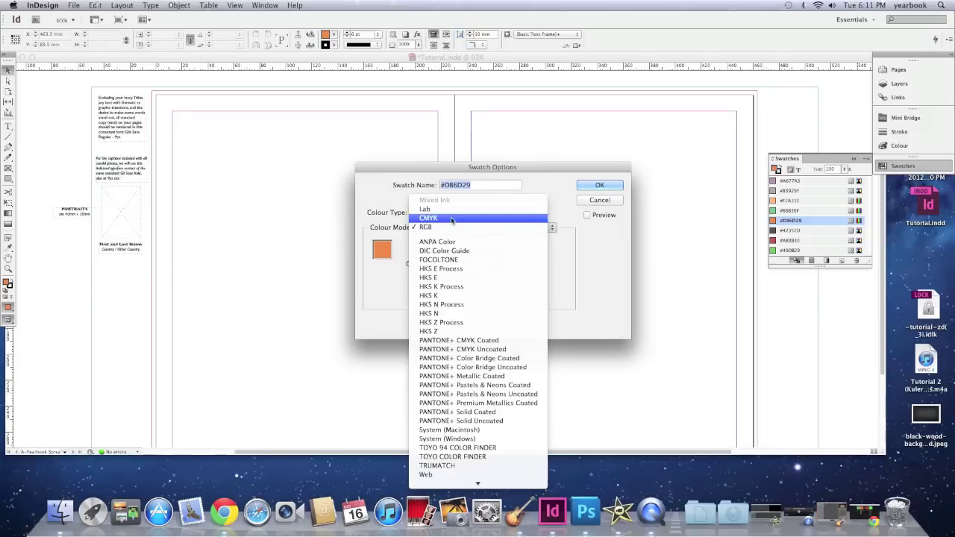
pyautogui.click(462, 214)
pyautogui.click(597, 186)
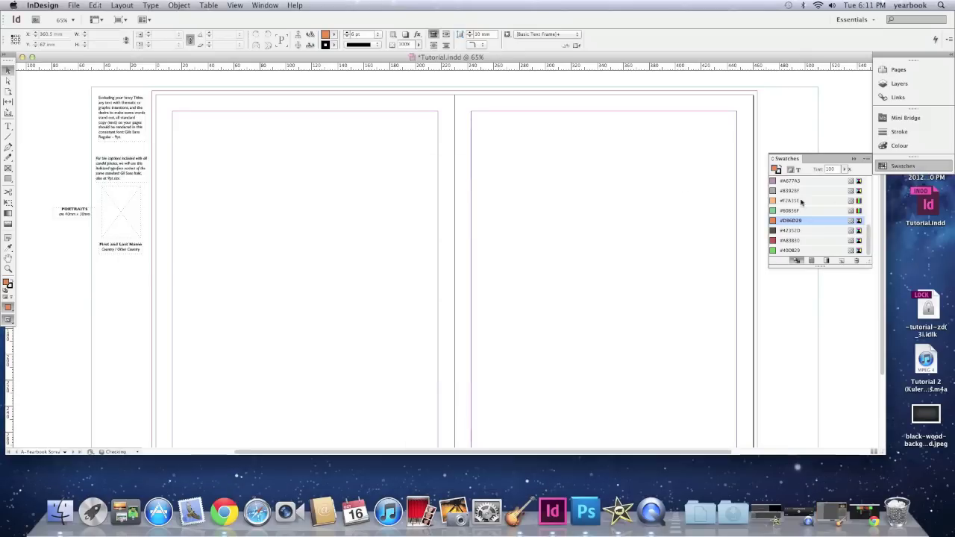
pyautogui.doubleClick(858, 212)
pyautogui.click(543, 227)
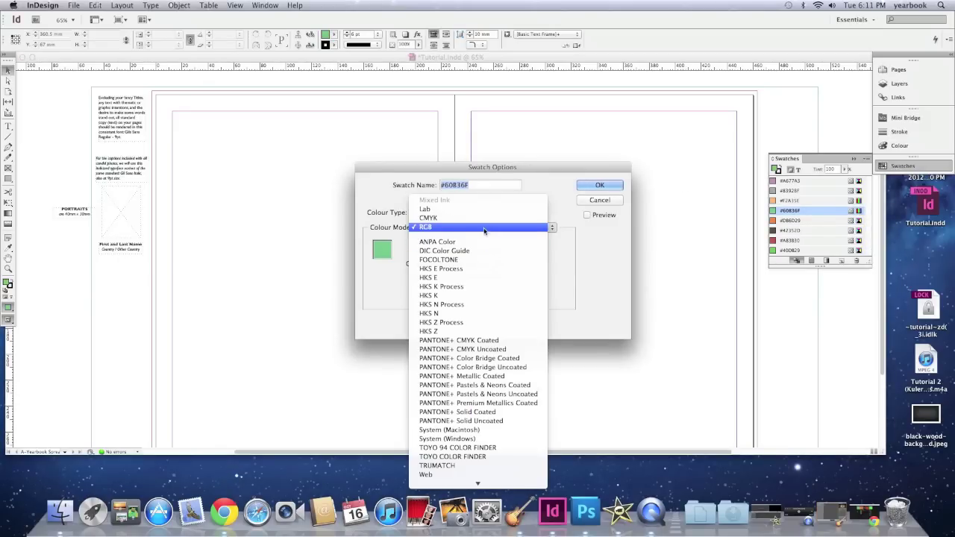
pyautogui.click(448, 215)
pyautogui.click(599, 187)
pyautogui.doubleClick(857, 201)
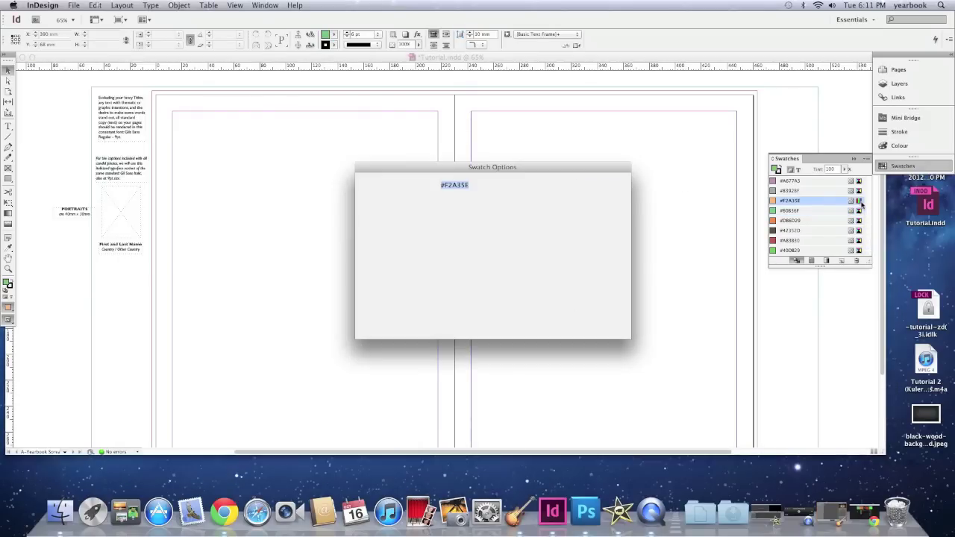
pyautogui.click(471, 227)
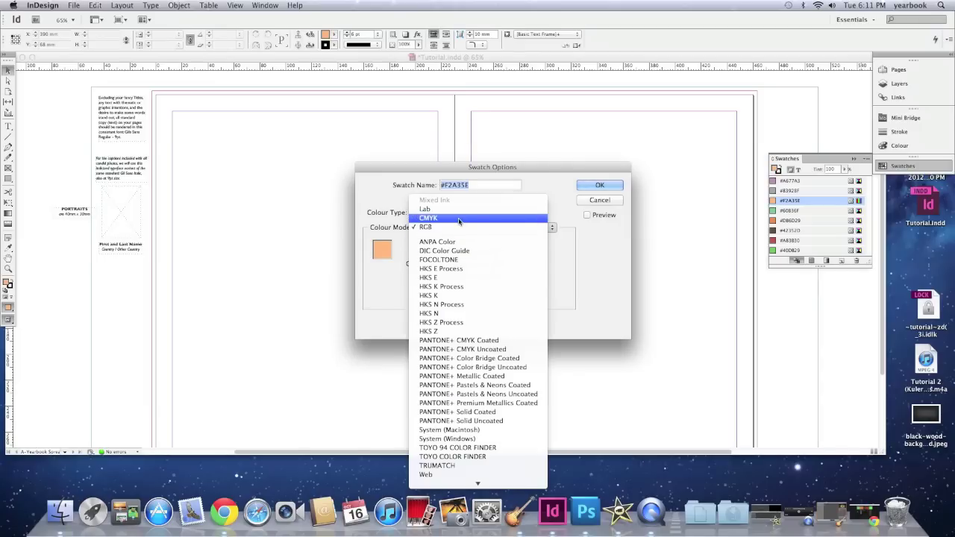
pyautogui.click(448, 218)
pyautogui.click(608, 186)
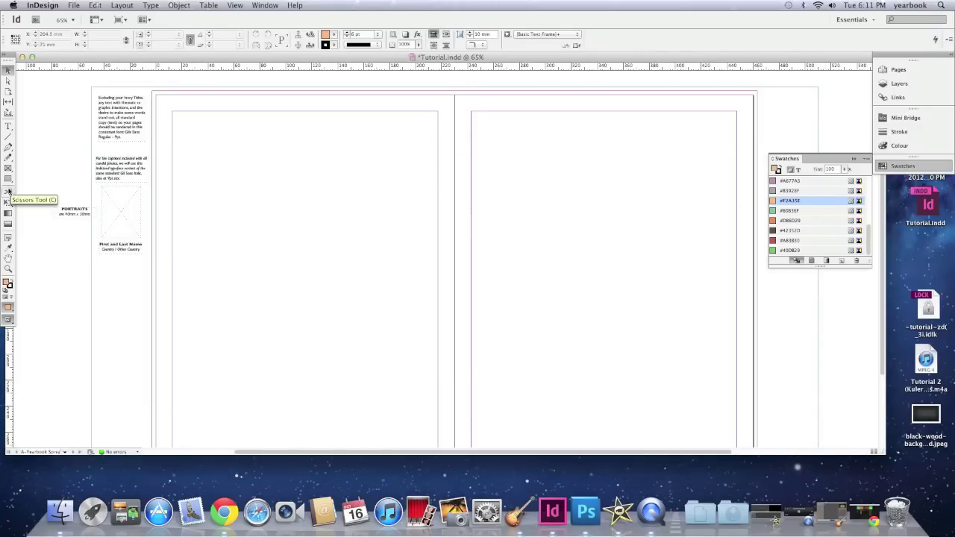
# Step: Drag out a rounded rectangle on the left page and set its Control-panel fill to green #60B36F
pyautogui.moveTo(222, 164); pyautogui.dragTo(366, 251)
pyautogui.click(6, 71)
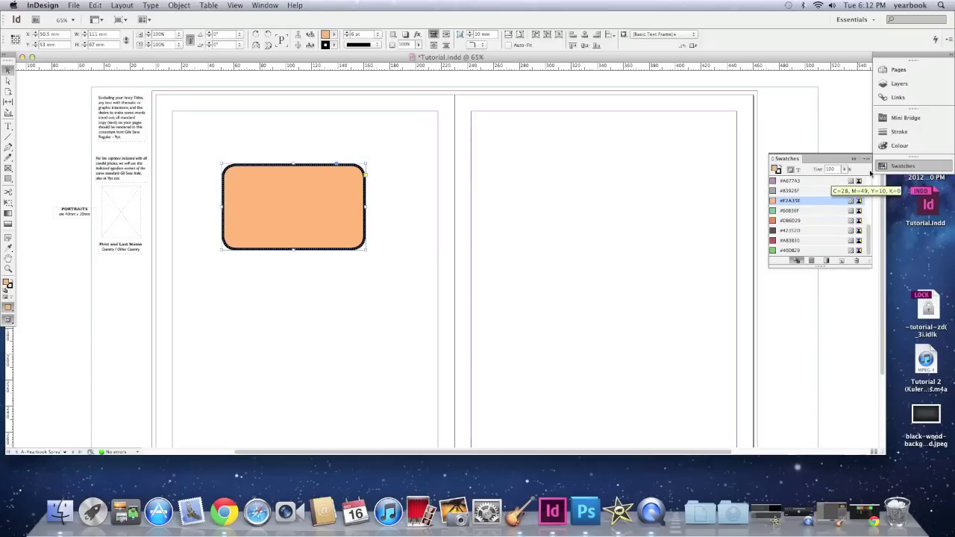
pyautogui.click(904, 165)
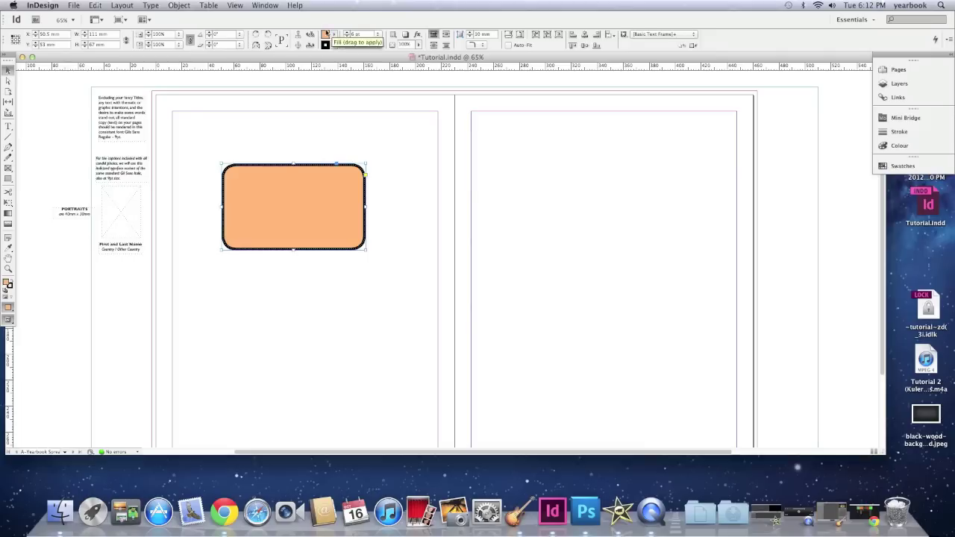
pyautogui.doubleClick(326, 36)
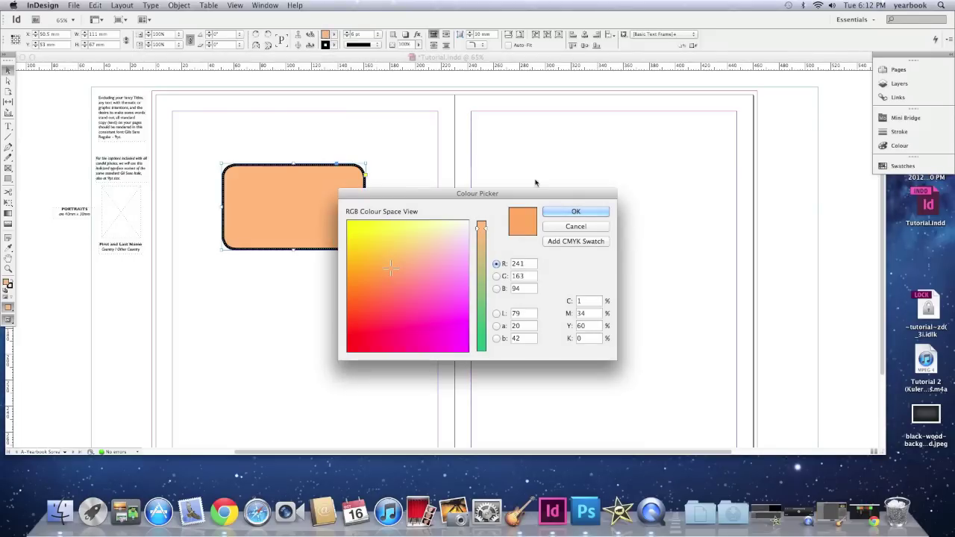
pyautogui.click(574, 212)
pyautogui.click(334, 36)
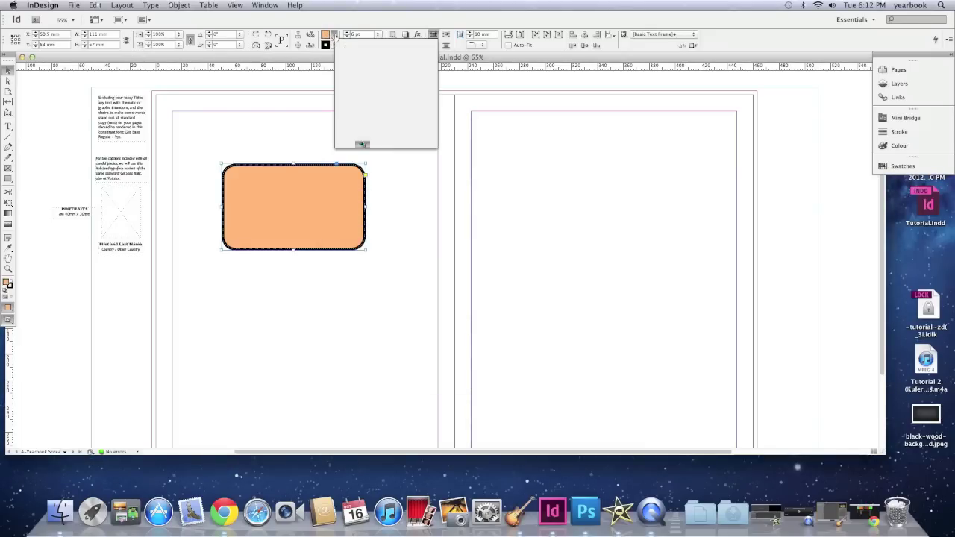
pyautogui.scroll(-3, 352, 102)
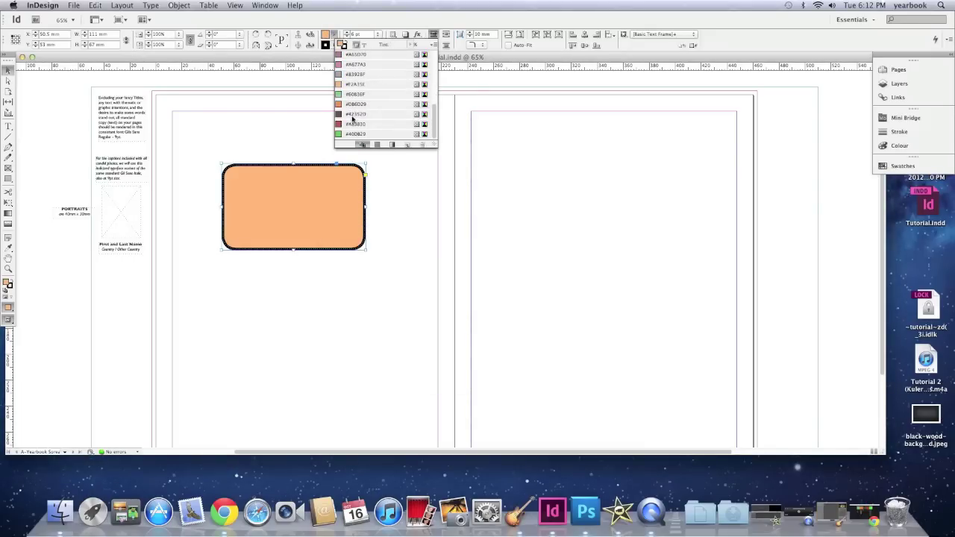
pyautogui.click(348, 96)
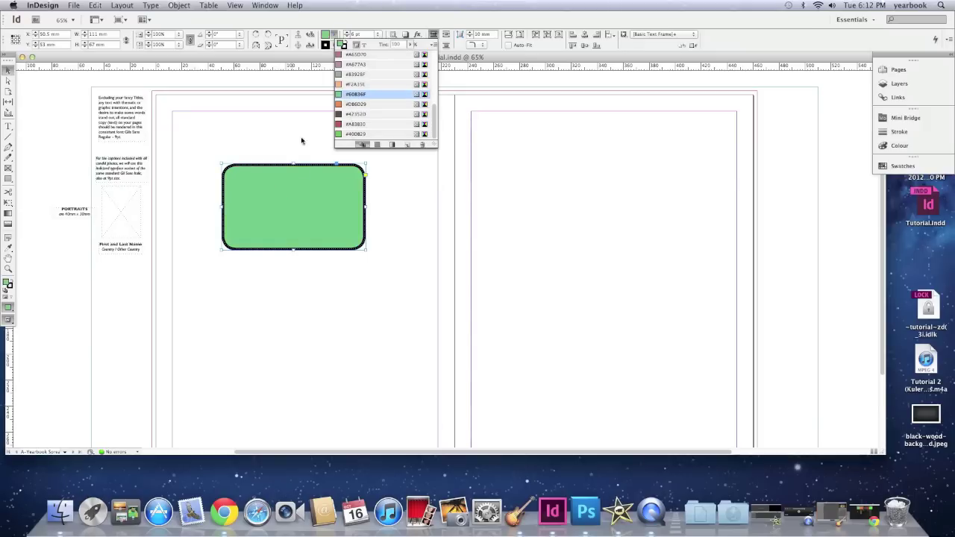
pyautogui.click(252, 150)
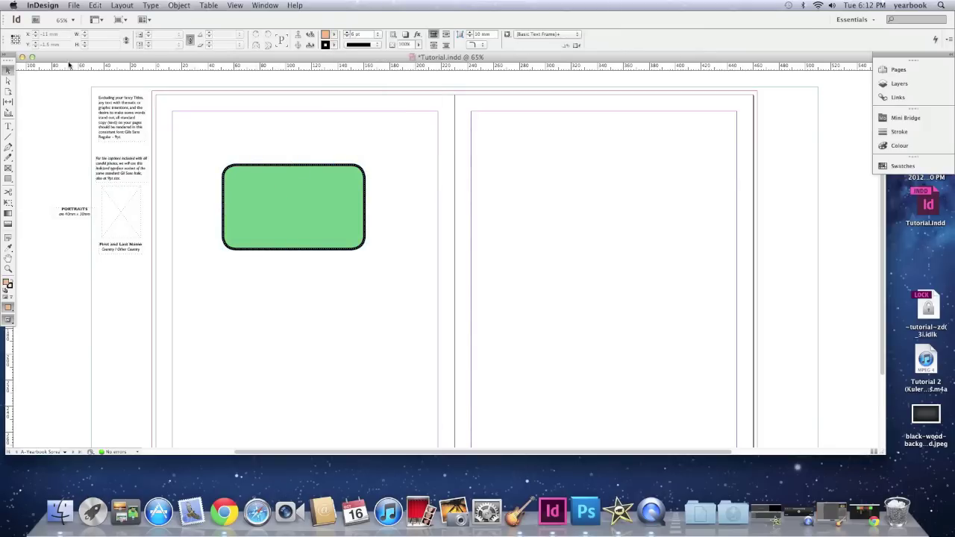
# Step: Resize the document window and nudge the green rectangle slightly up and left
pyautogui.doubleClick(68, 58)
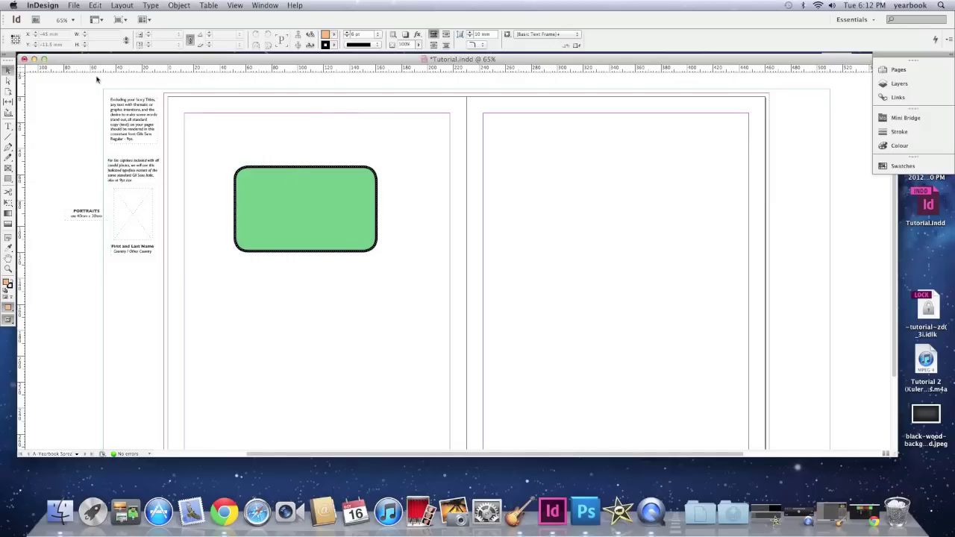
pyautogui.moveTo(266, 188); pyautogui.dragTo(257, 175)
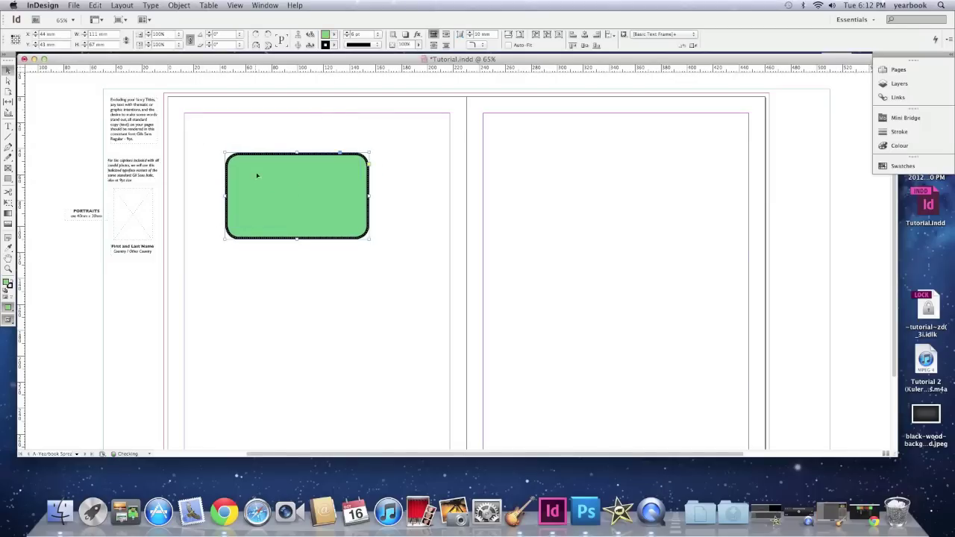